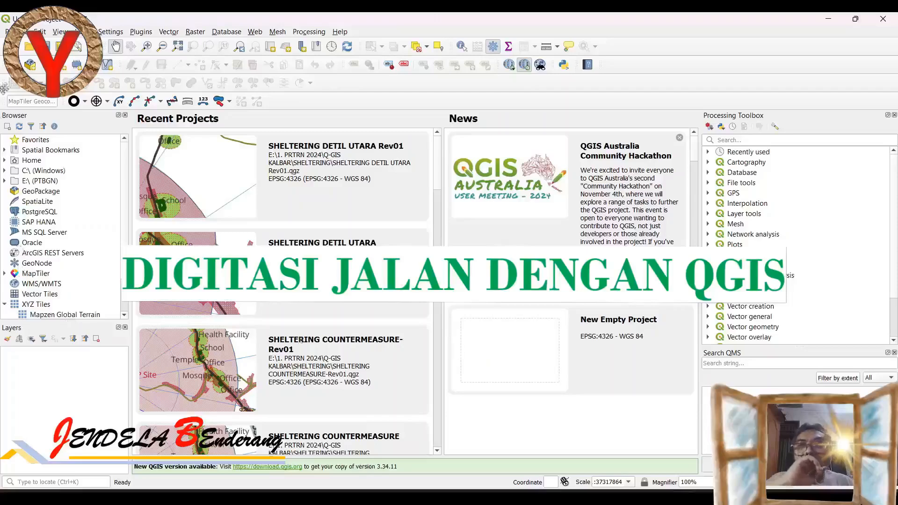
Step: Create a new empty project
left_click(23, 33)
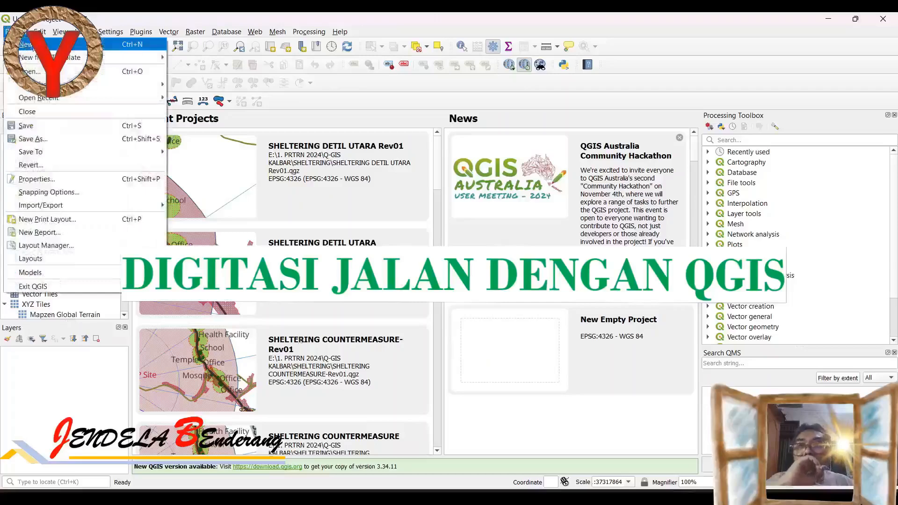
left_click(30, 45)
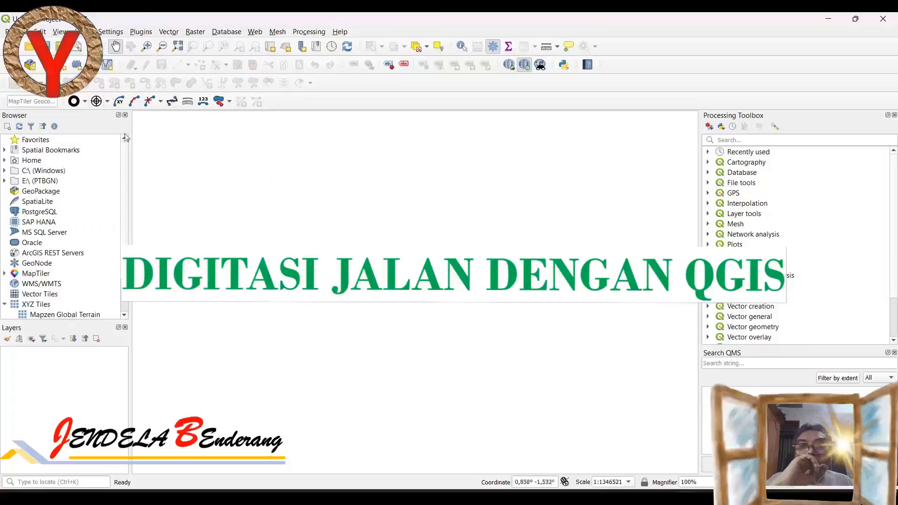
Step: Search the plugin manager for "quick" and check the details of the QuickMapServices plugin
left_click(149, 33)
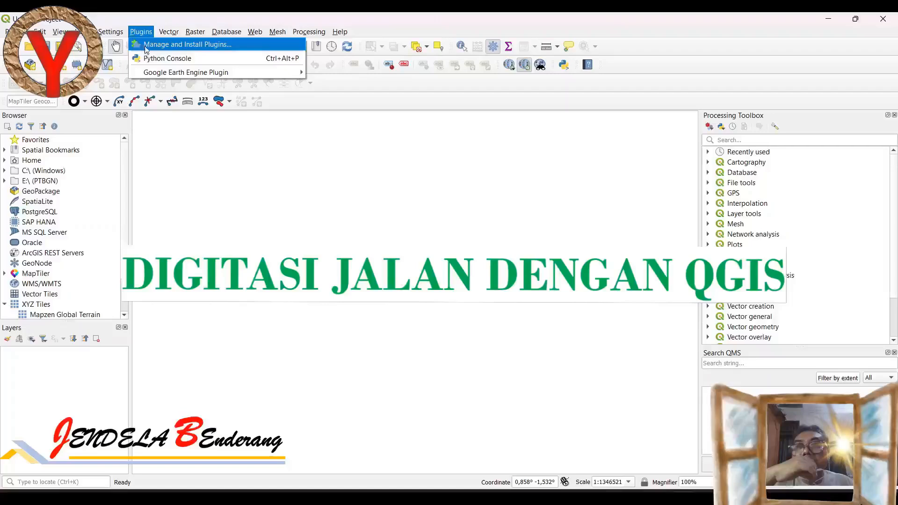
left_click(169, 46)
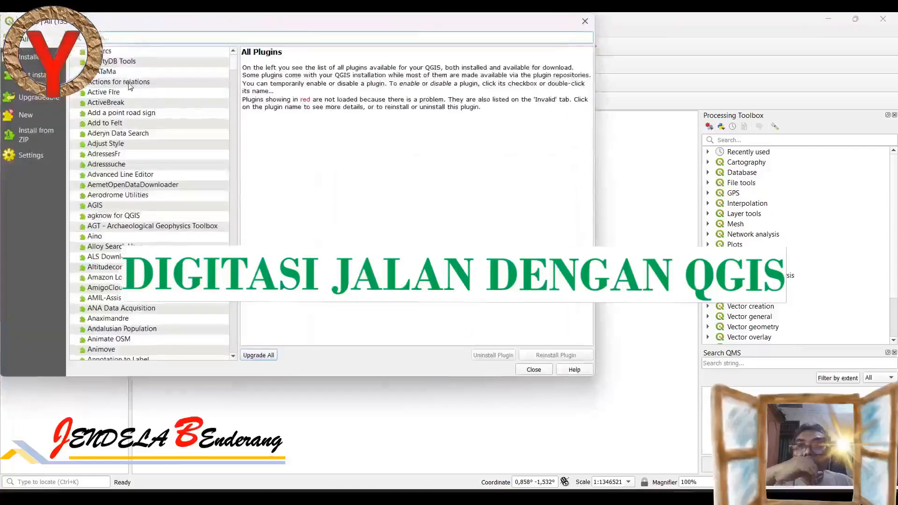
scroll(153, 177, "down", 10)
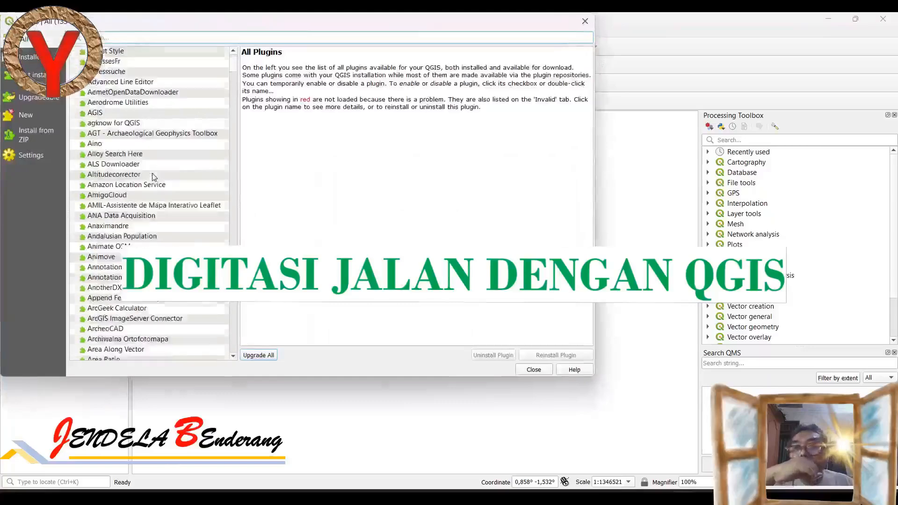
scroll(154, 176, "down", 17)
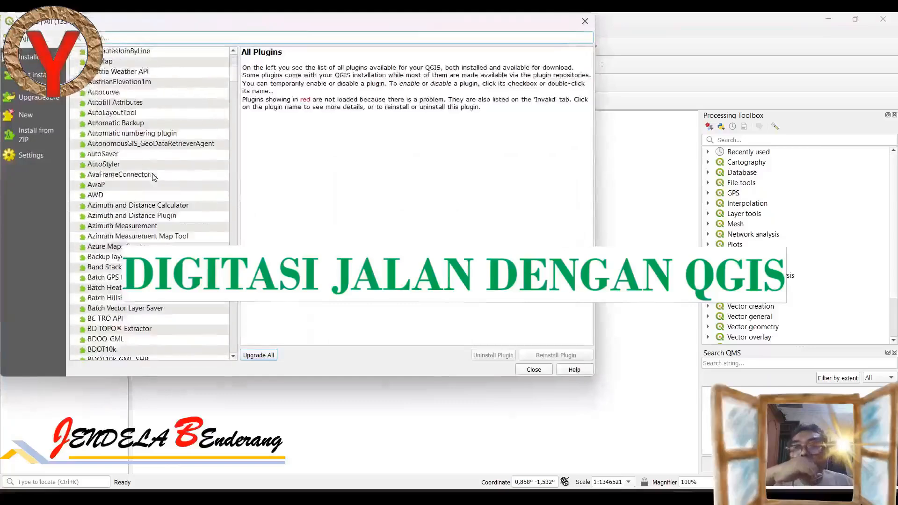
scroll(154, 176, "down", 13)
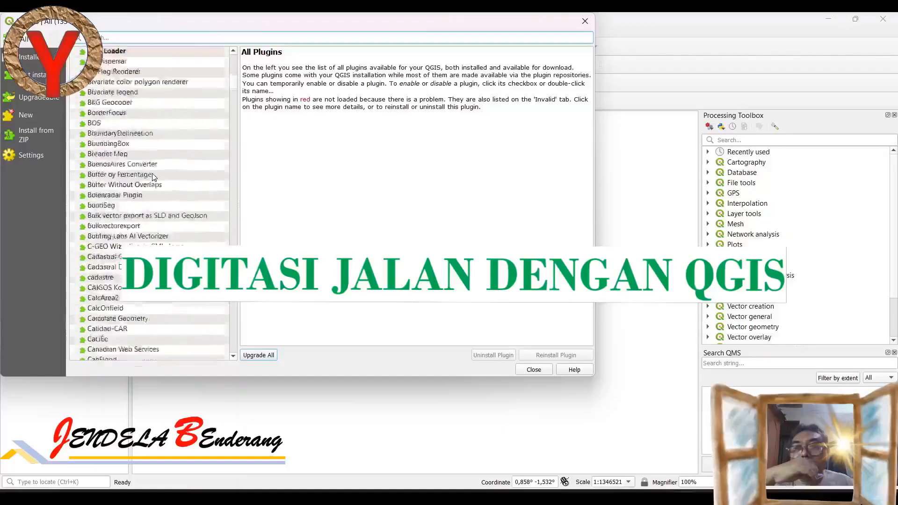
scroll(153, 177, "down", 3)
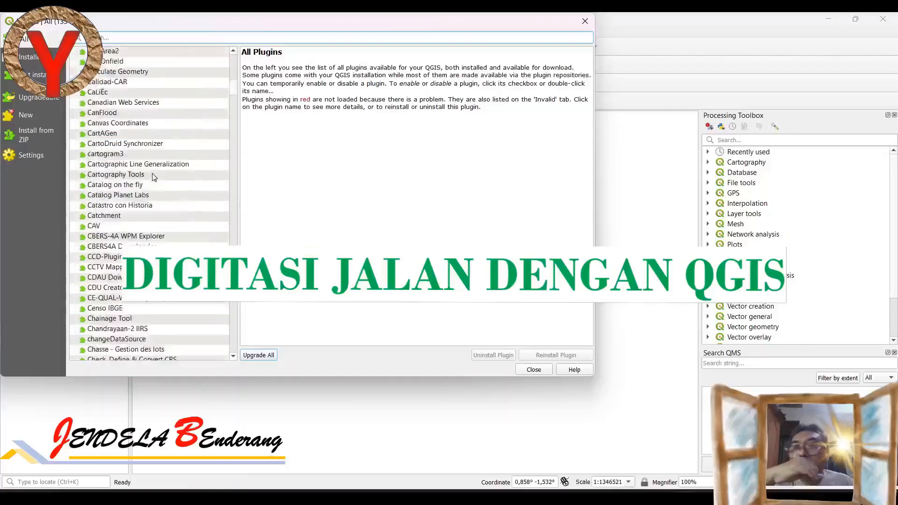
scroll(154, 177, "up", 3)
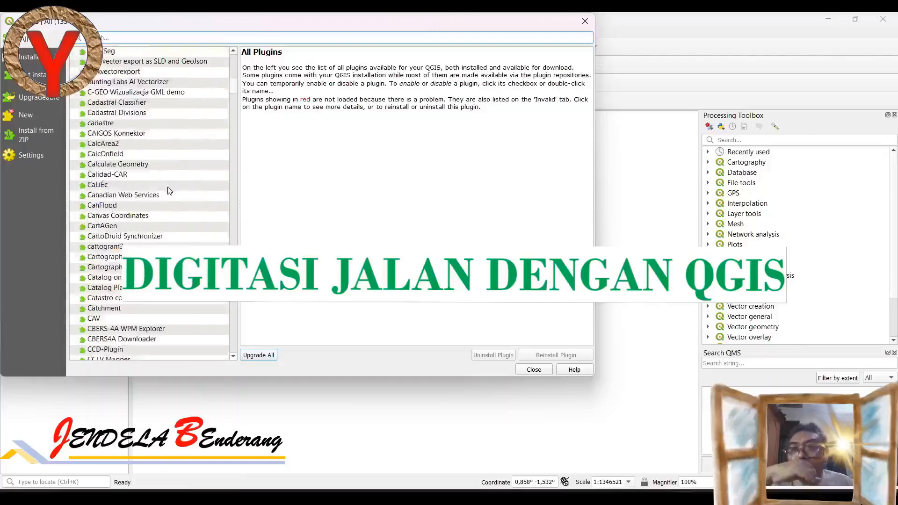
scroll(169, 189, "up", 3)
scroll(169, 190, "down", 20)
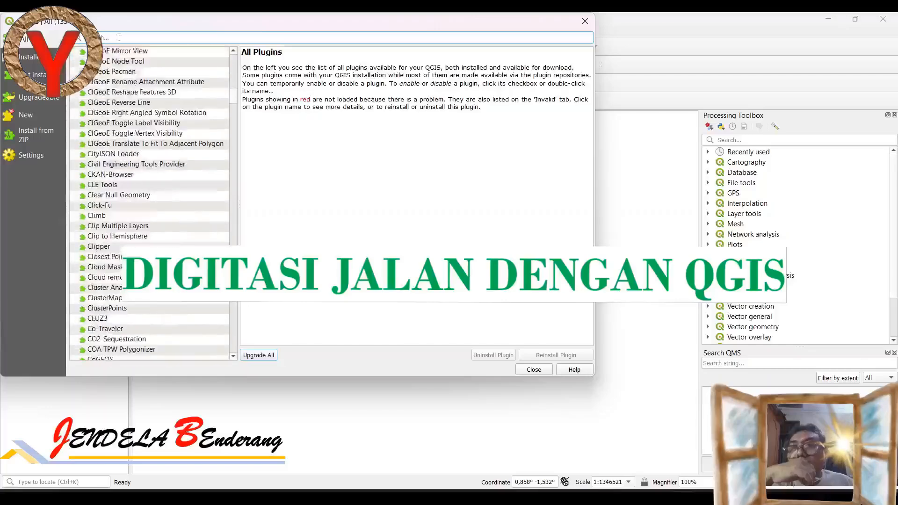
type("q")
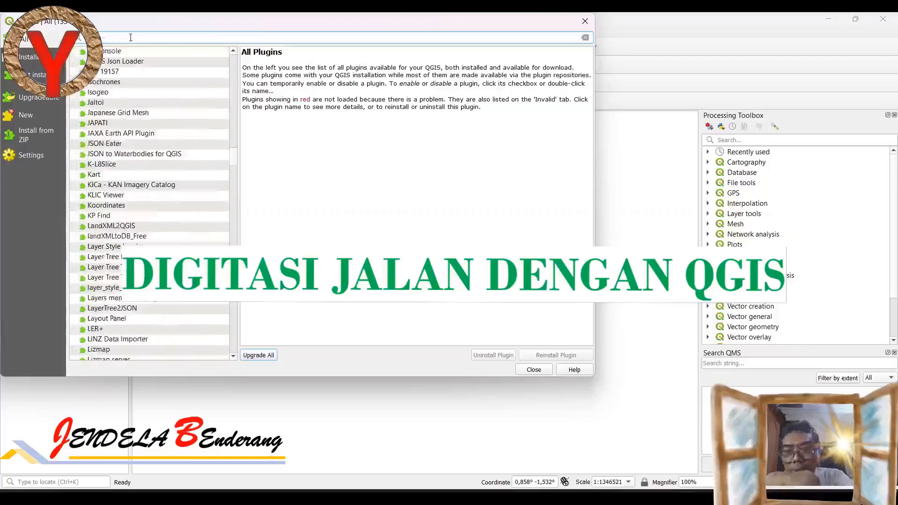
type("ui")
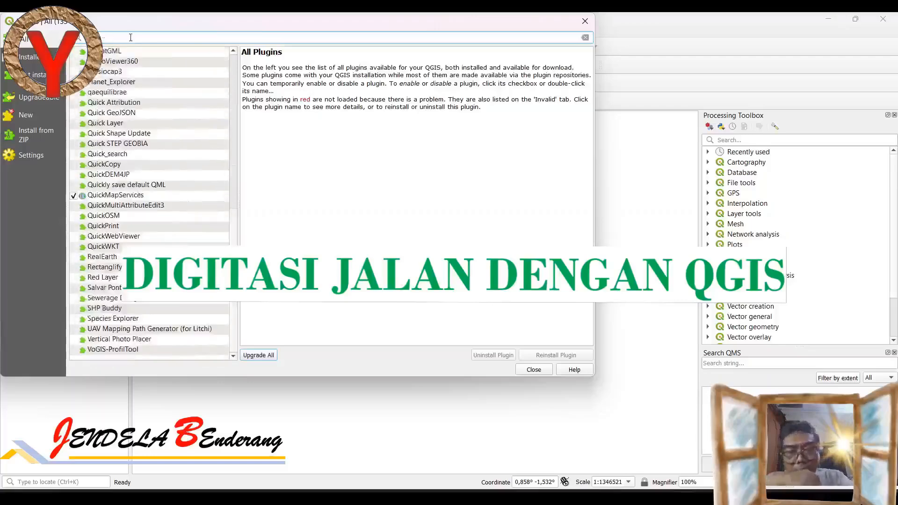
type("c")
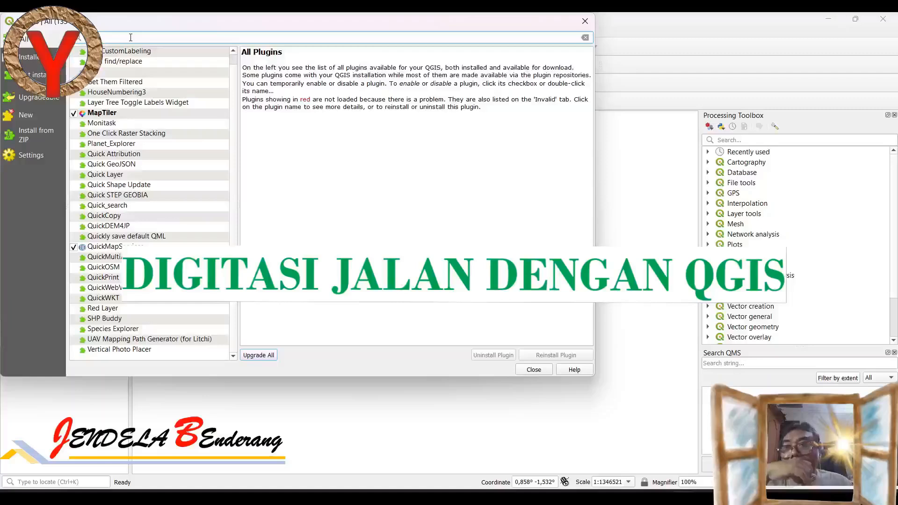
left_click(117, 248)
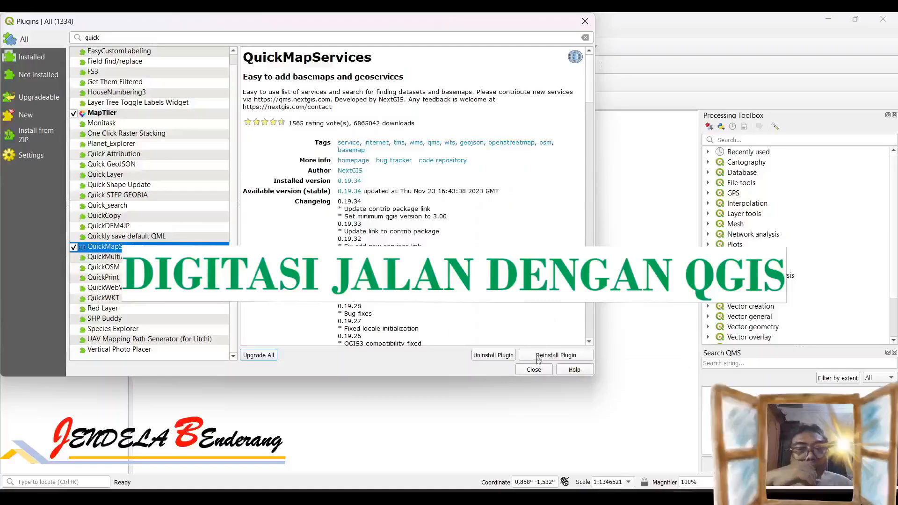
left_click(534, 370)
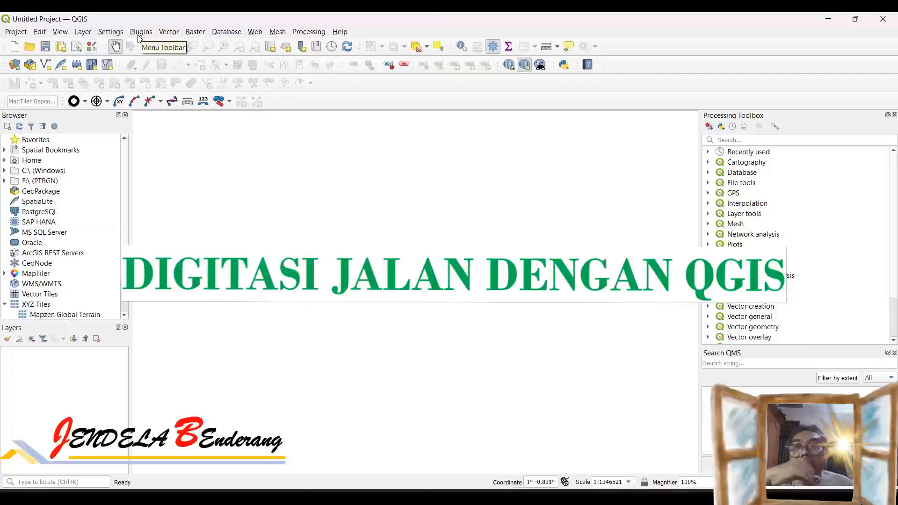
Step: Add the Bing Satellite basemap from QuickMapServices to the project
left_click(256, 32)
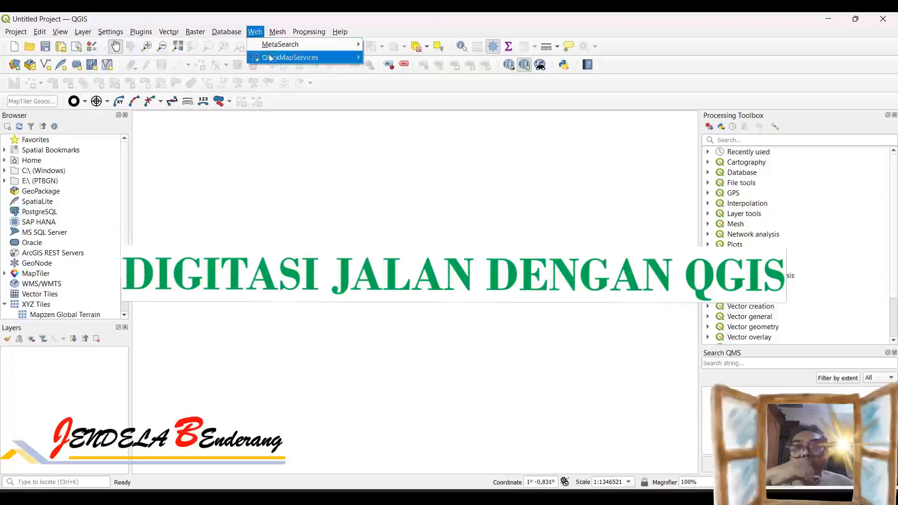
mouse_move(273, 60)
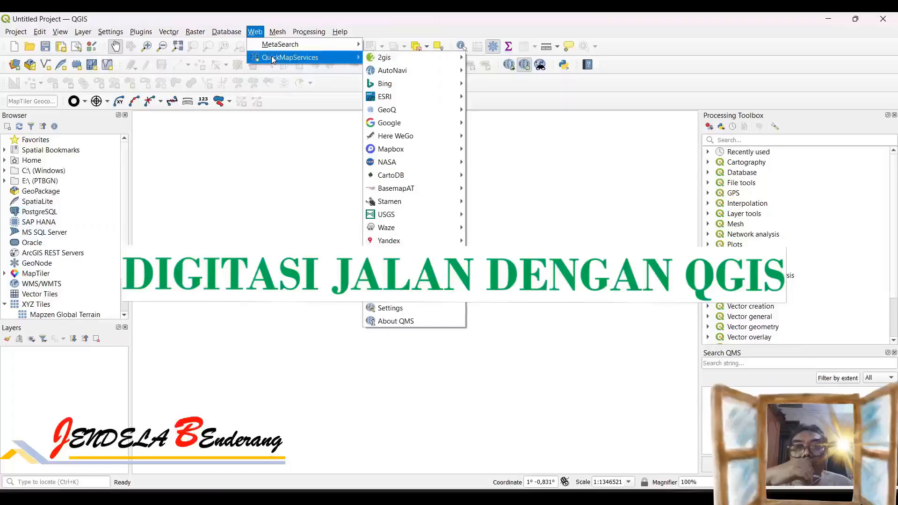
mouse_move(382, 59)
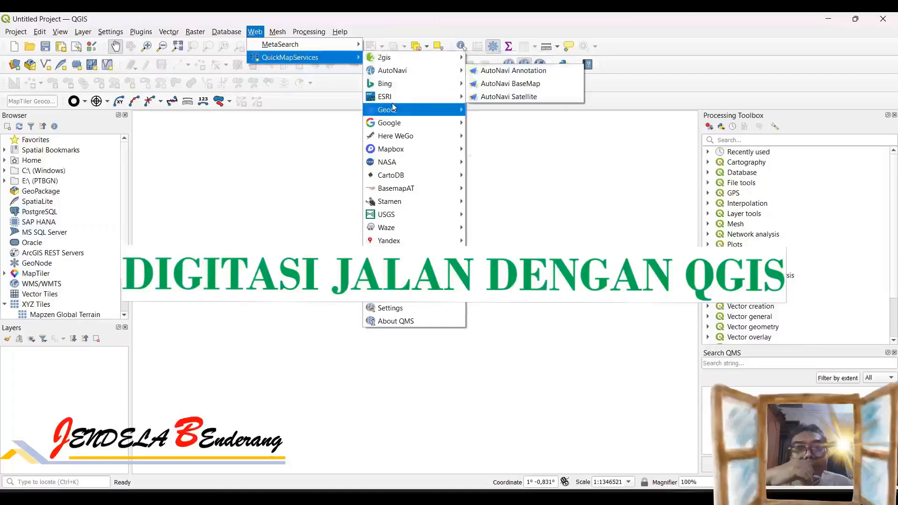
mouse_move(403, 112)
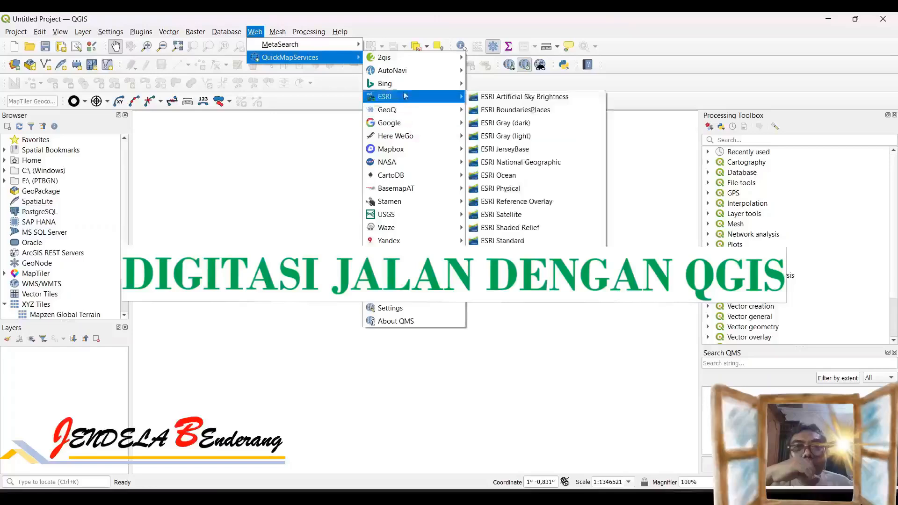
mouse_move(407, 90)
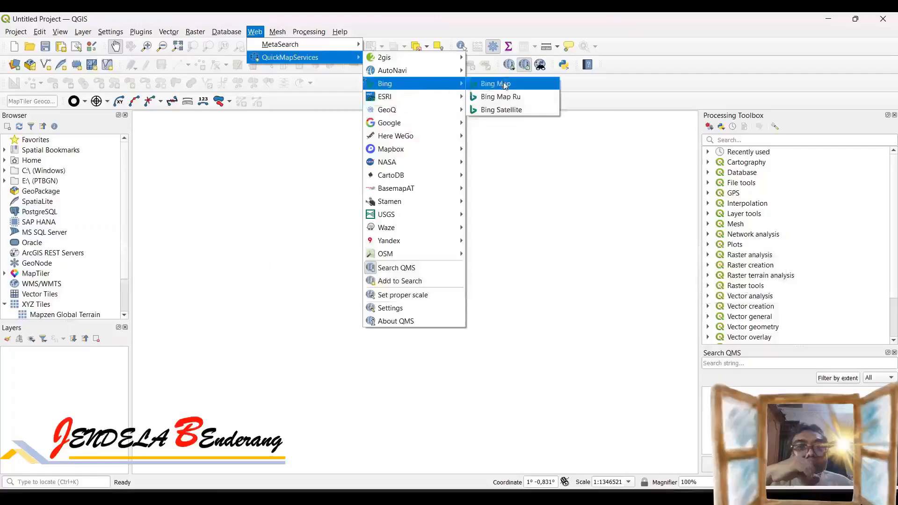
left_click(510, 111)
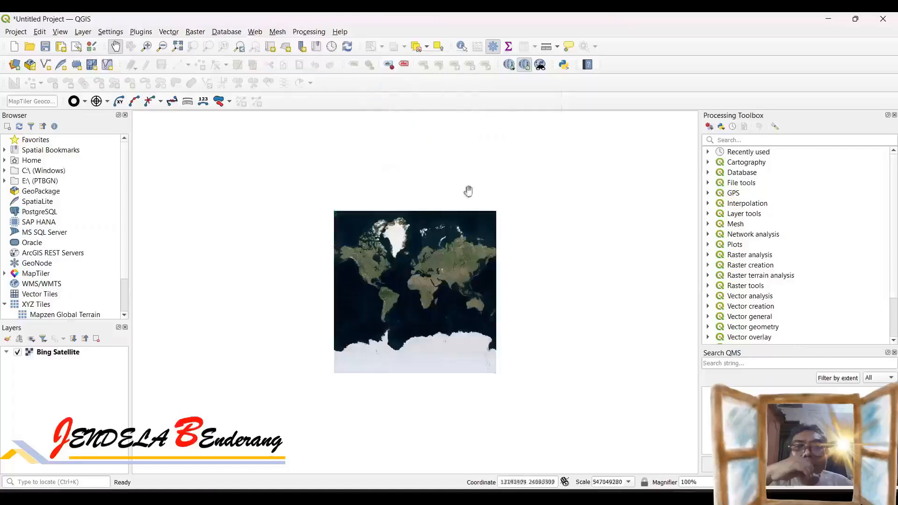
Step: Zoom the map in to the highway interchange under construction in northwestern Java
left_click(146, 47)
left_click_drag(427, 273, 596, 350)
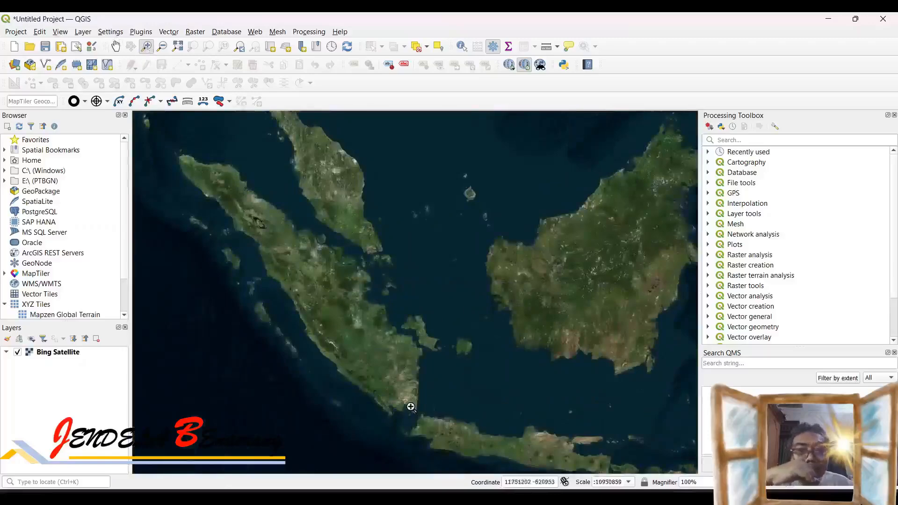
left_click_drag(410, 406, 455, 435)
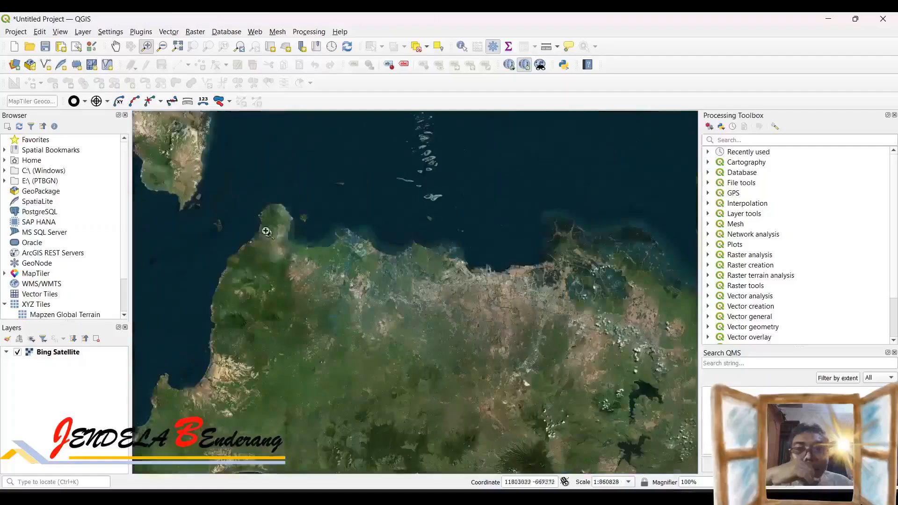
left_click_drag(250, 210, 431, 360)
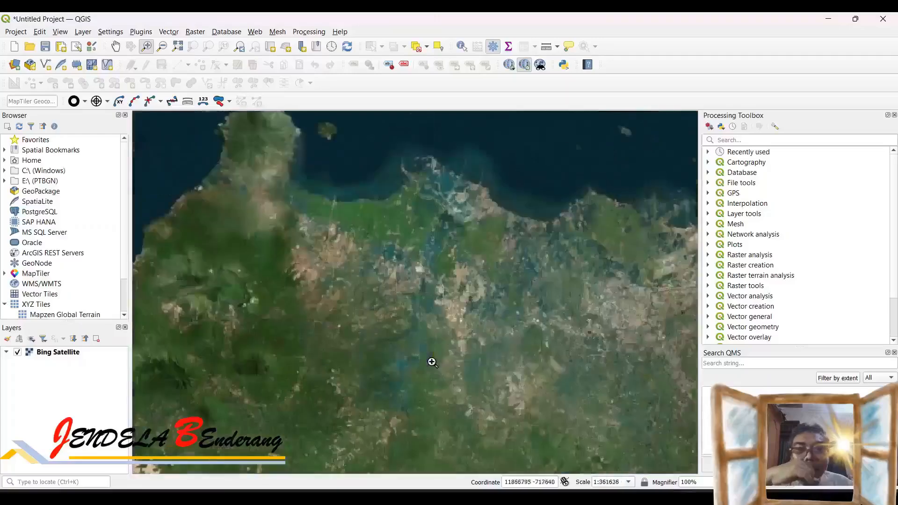
left_click_drag(340, 253, 429, 298)
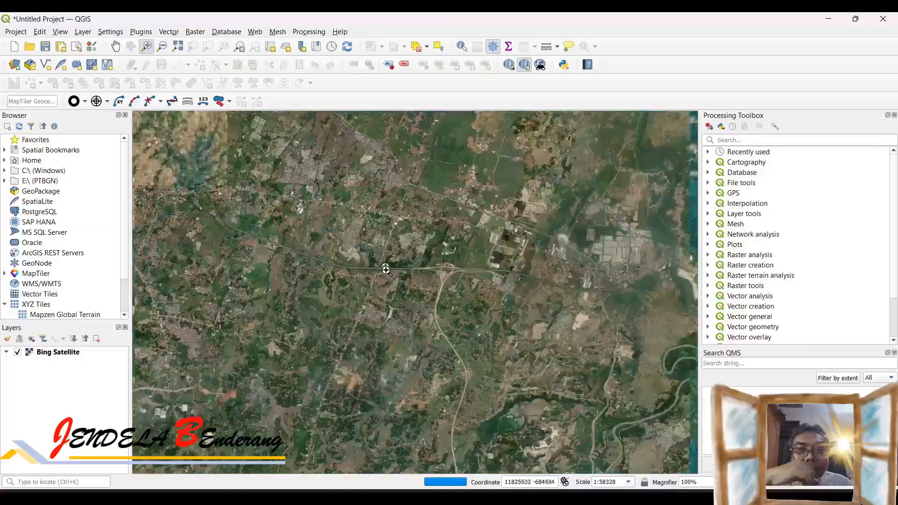
left_click_drag(379, 240, 498, 294)
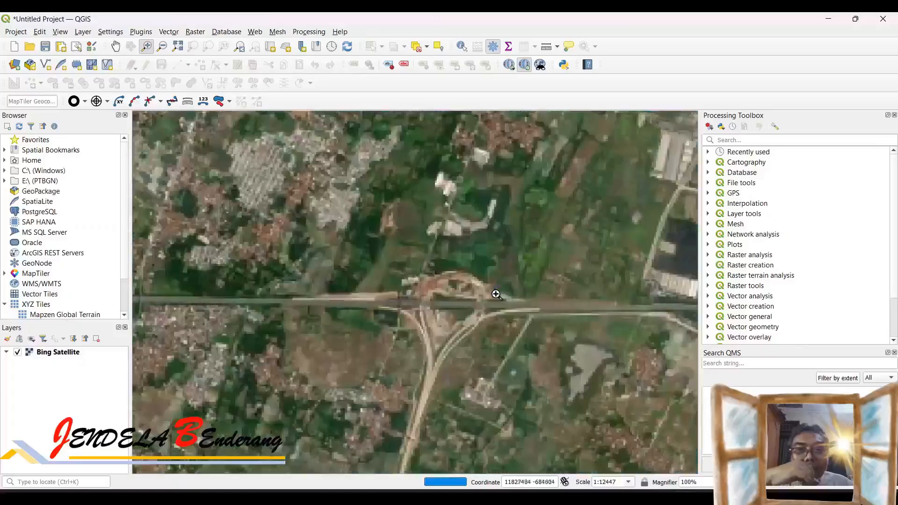
left_click_drag(375, 252, 526, 354)
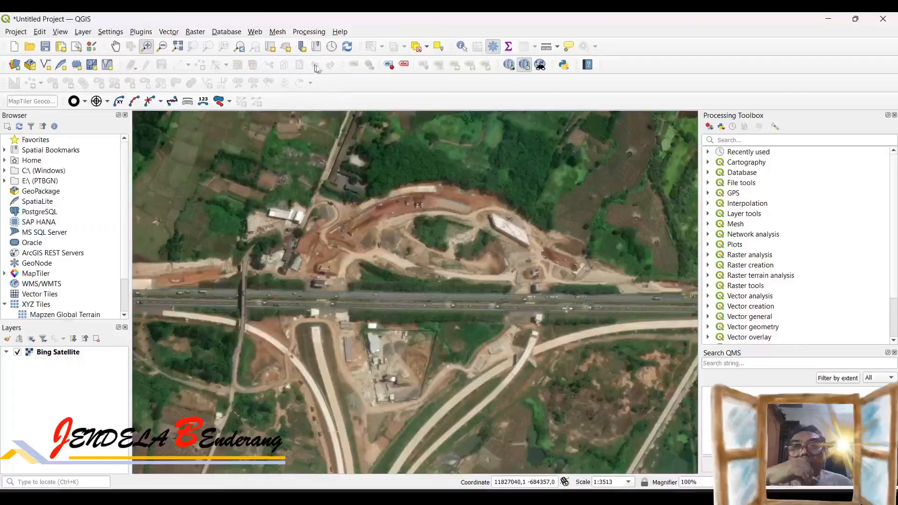
Step: Zoom out to the interchange's surroundings at 1:28103 and check the Bing Satellite layer by hiding and showing it again
left_click(162, 46)
left_click(429, 260)
left_click(429, 260)
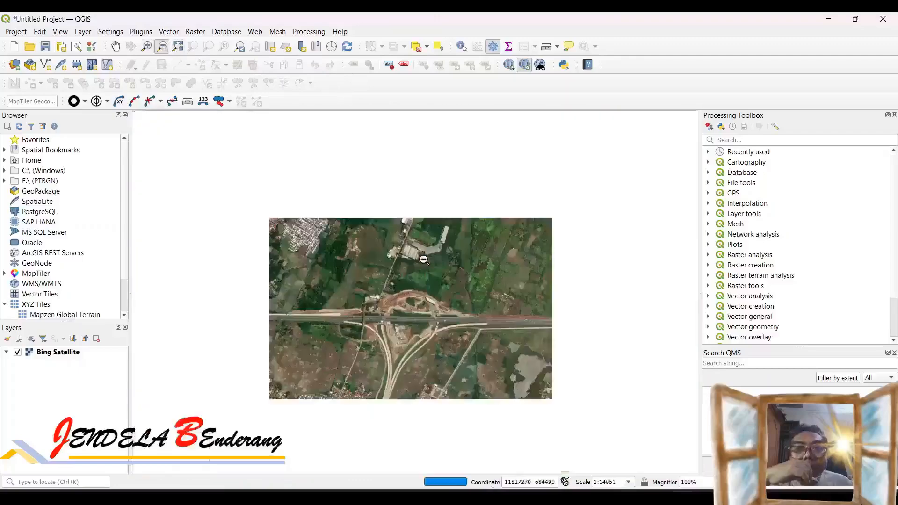
left_click(425, 258)
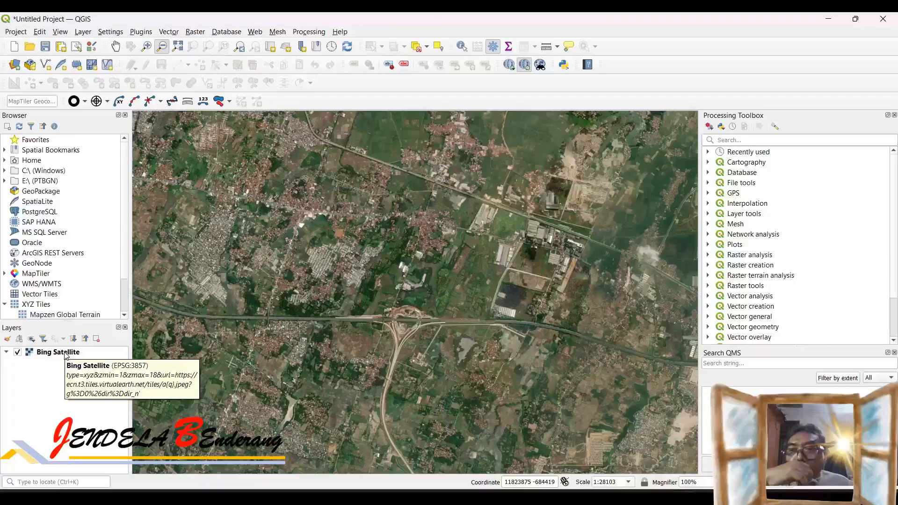
left_click(17, 352)
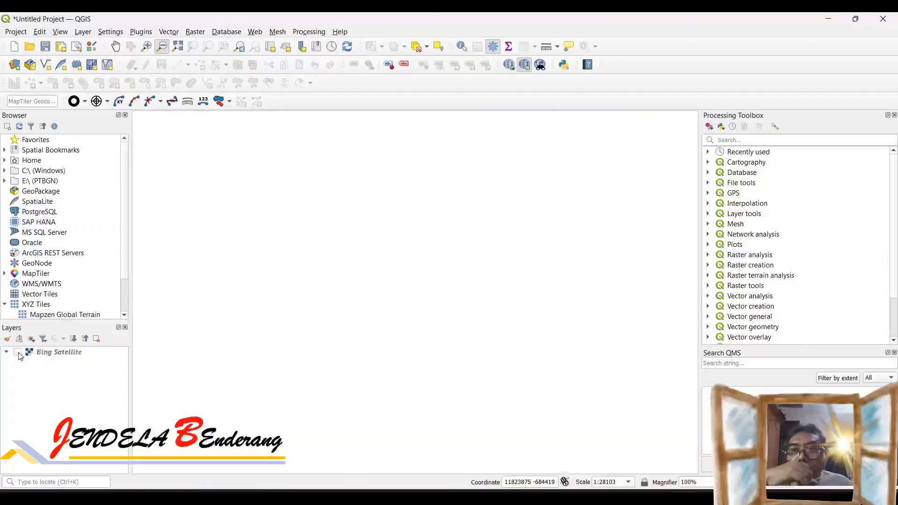
left_click(18, 352)
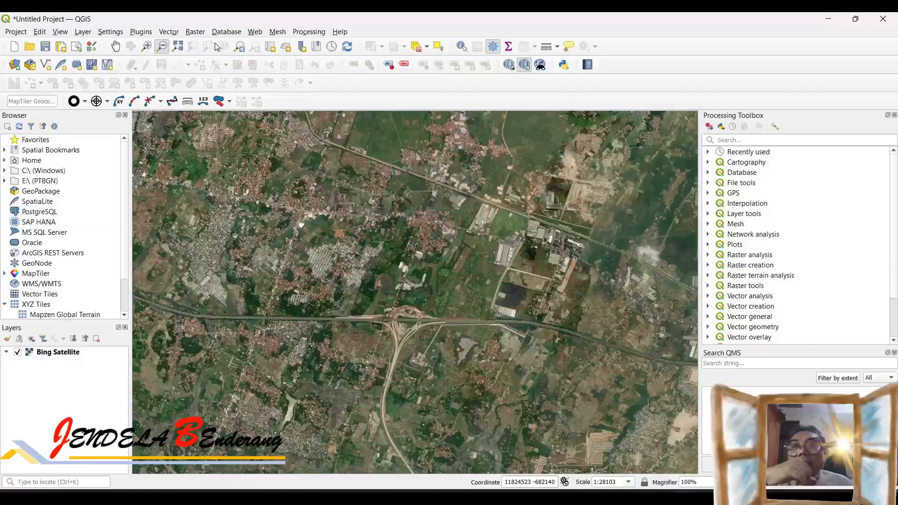
Step: Add the Google Terrain basemap from QuickMapServices and hide the Bing Satellite layer above it
left_click(256, 32)
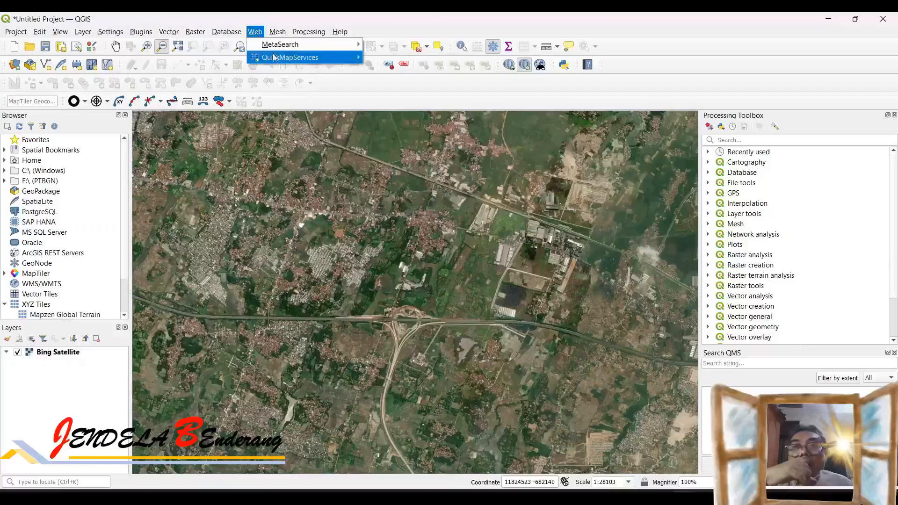
mouse_move(277, 58)
mouse_move(377, 124)
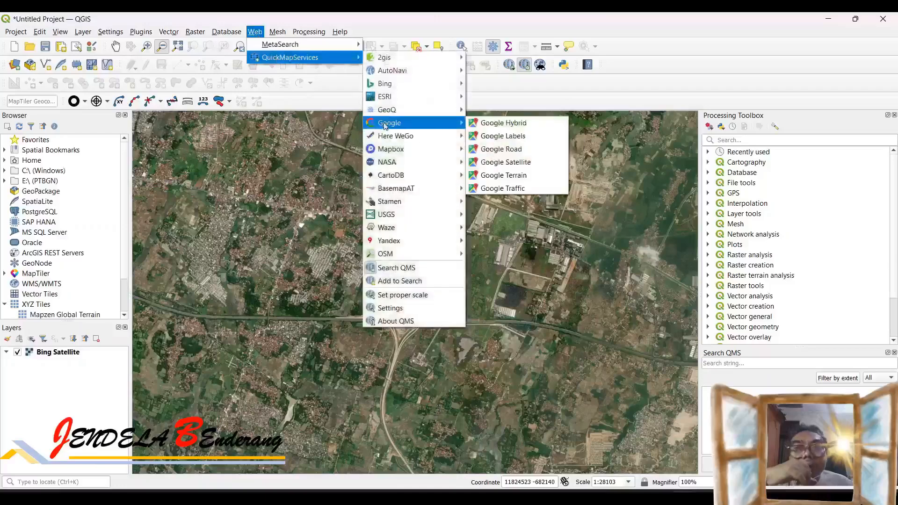
left_click(509, 176)
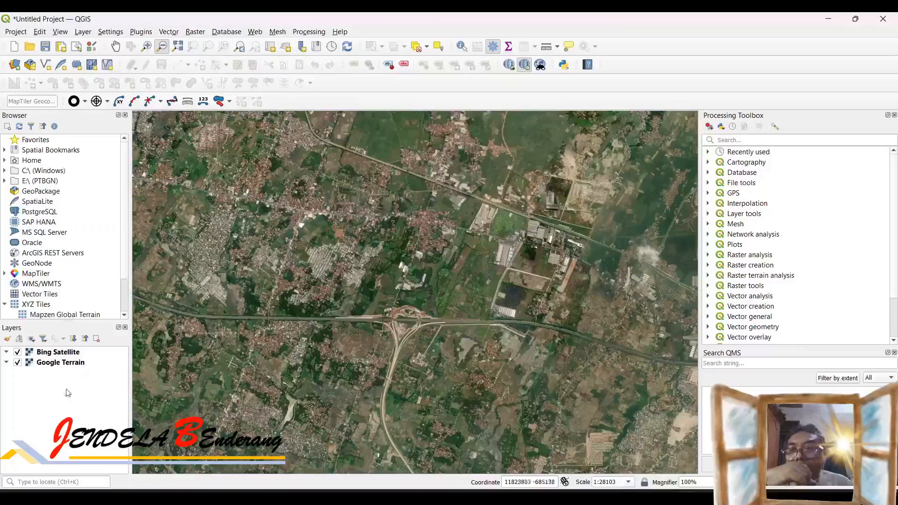
left_click(17, 352)
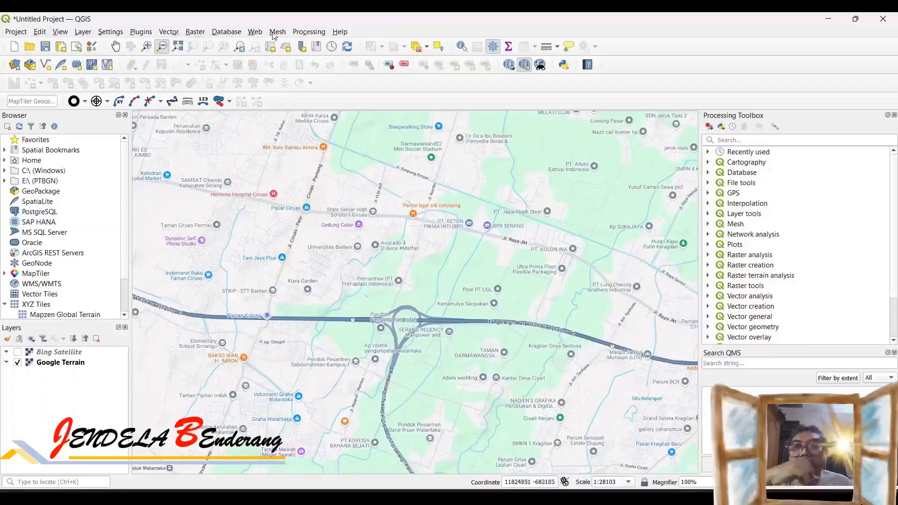
Step: Add the Google Satellite basemap from QuickMapServices, show the Bing Satellite layer again and hide Google Terrain
left_click(255, 33)
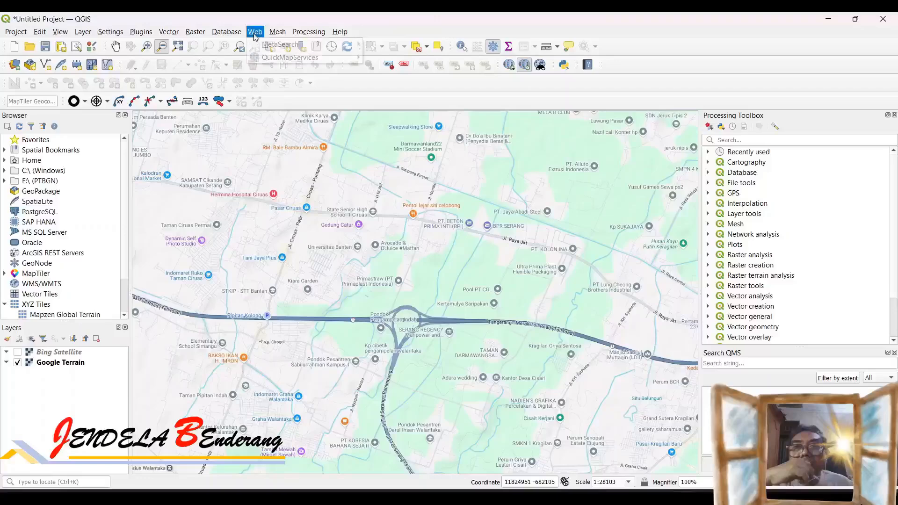
mouse_move(290, 57)
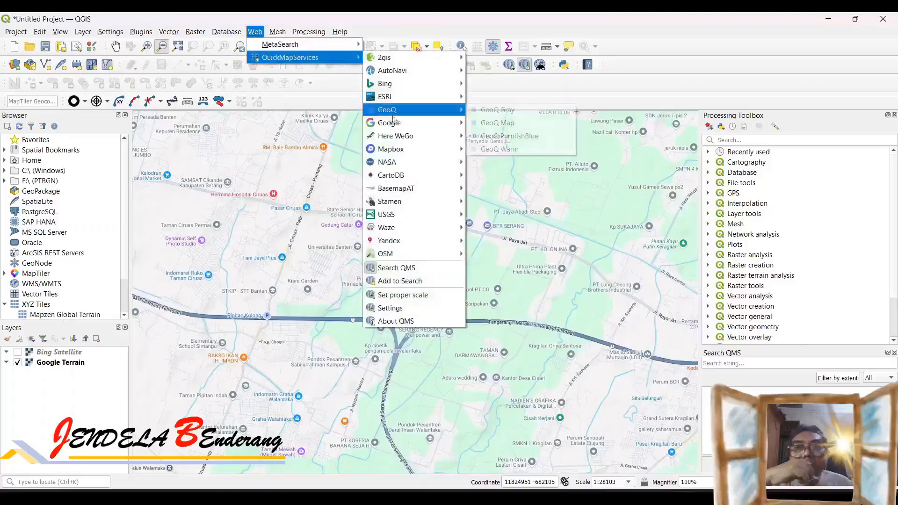
mouse_move(423, 123)
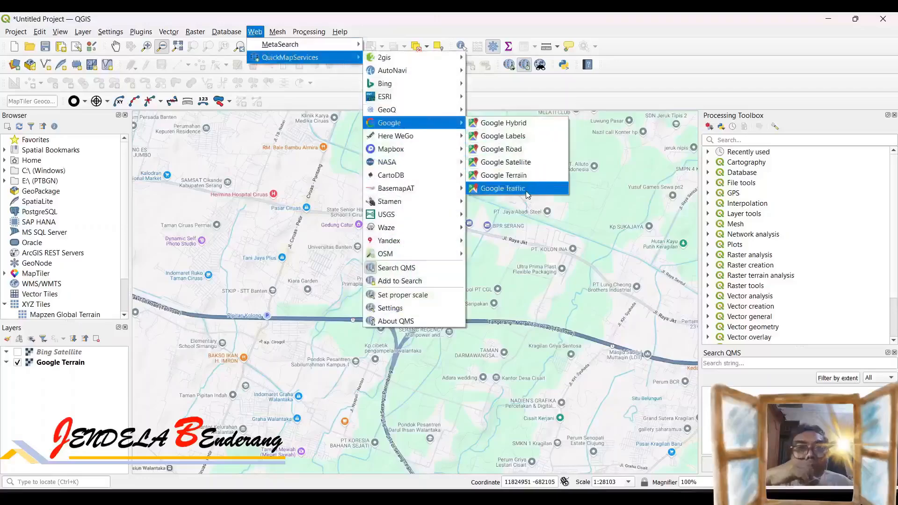
left_click(524, 163)
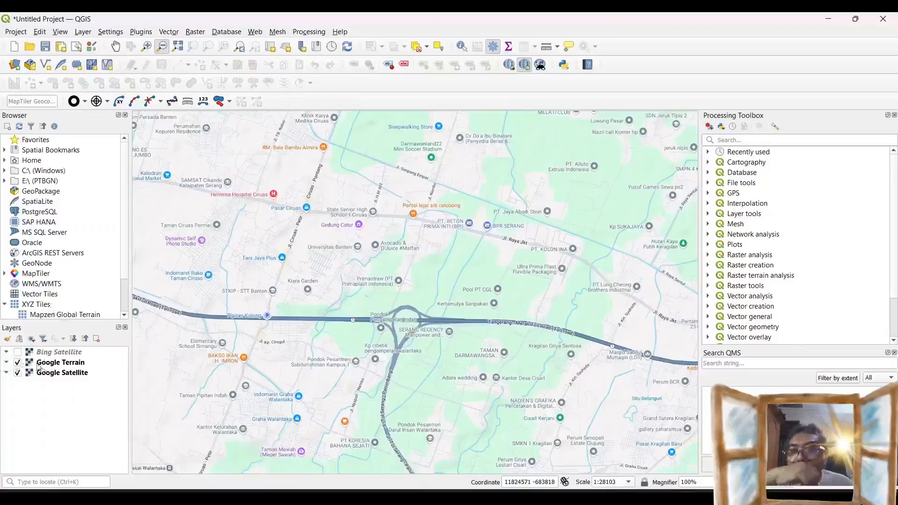
left_click(18, 352)
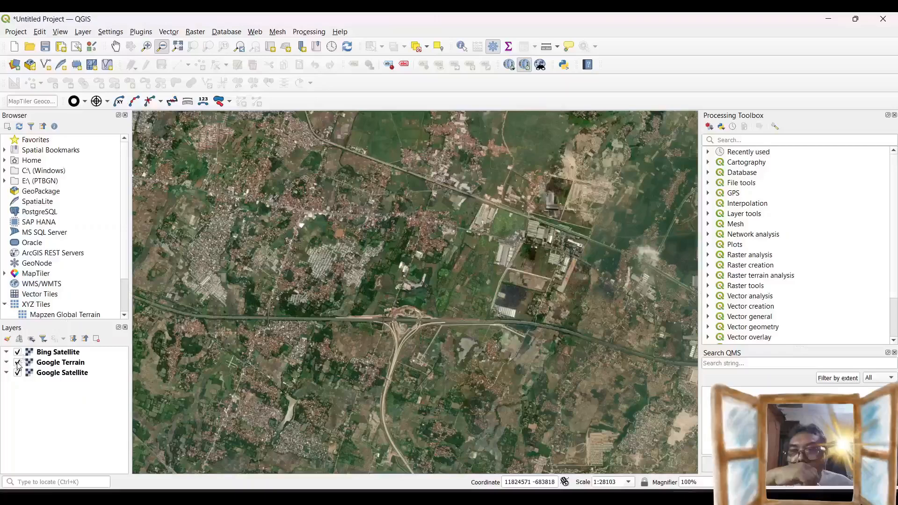
left_click(18, 363)
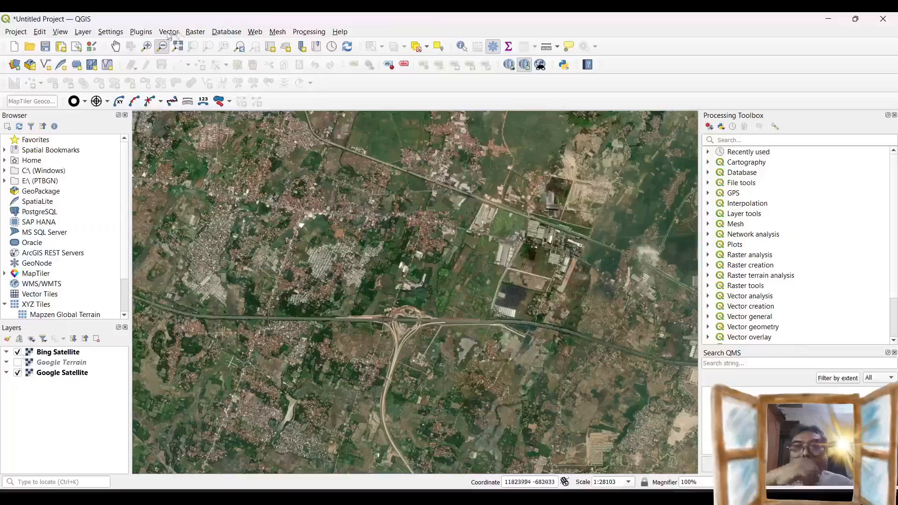
Step: Zoom in to the highway interchange, compare the Bing and Google Satellite imagery by toggling Bing Satellite, and leave Bing Satellite hidden
left_click(146, 48)
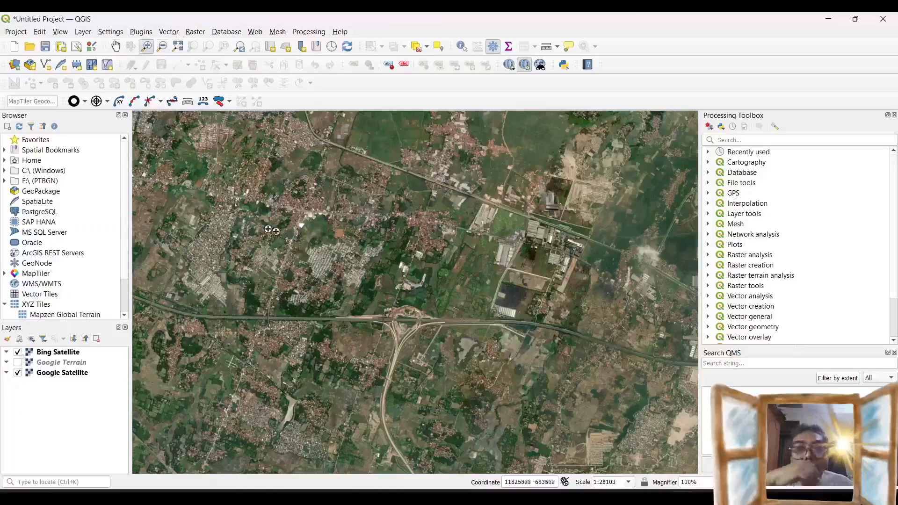
left_click_drag(322, 270, 485, 361)
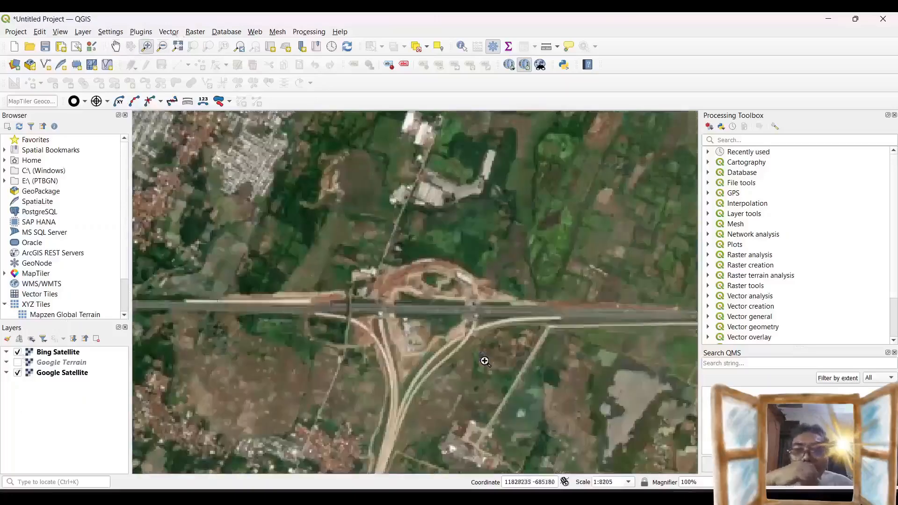
left_click_drag(304, 259, 535, 364)
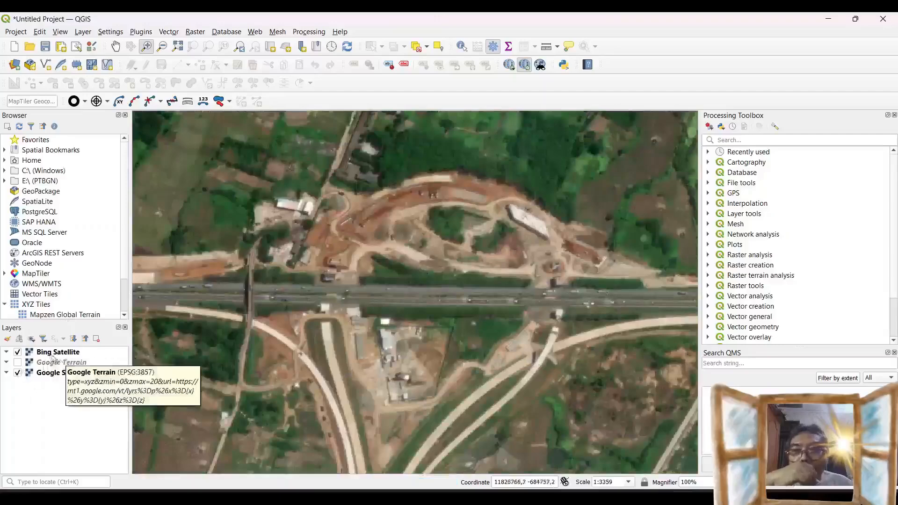
left_click(18, 352)
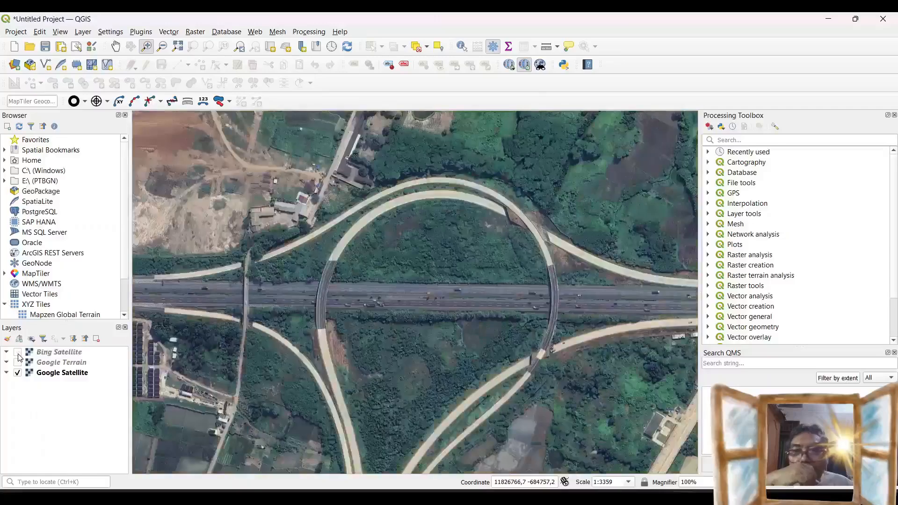
left_click(18, 353)
left_click(18, 353)
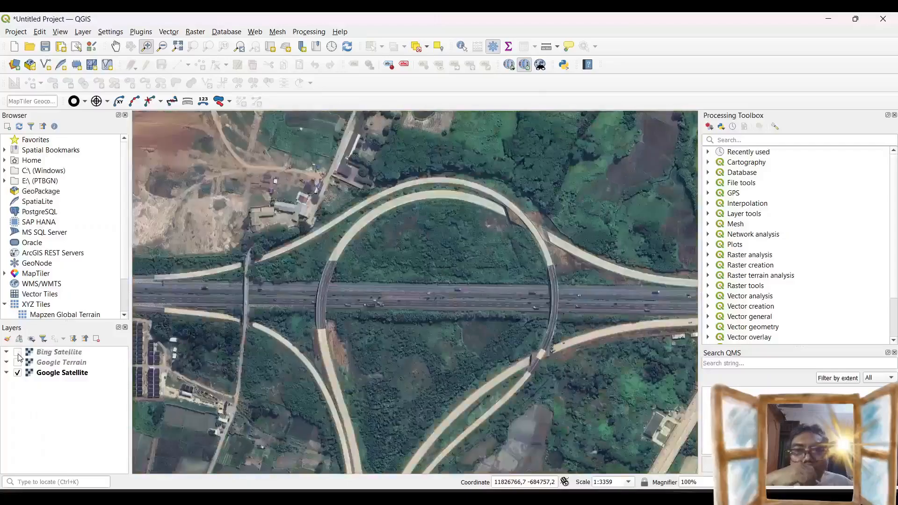
left_click(17, 353)
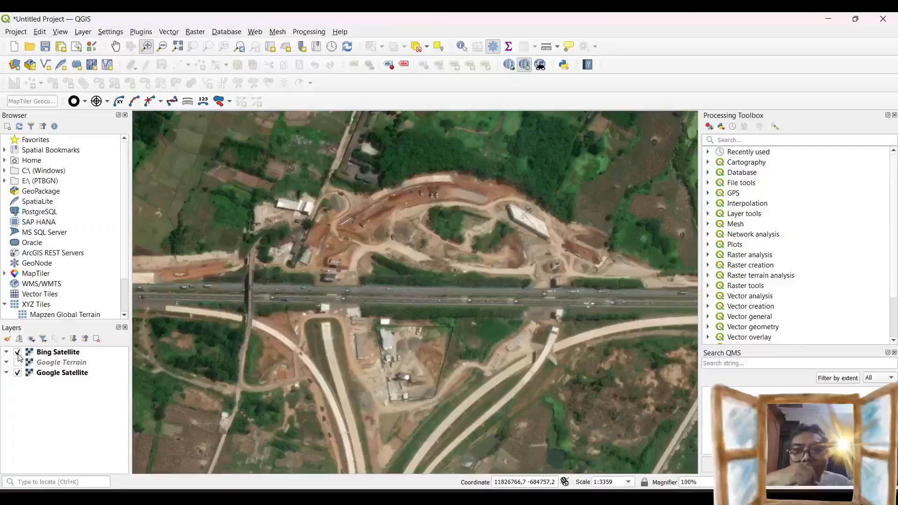
left_click(18, 354)
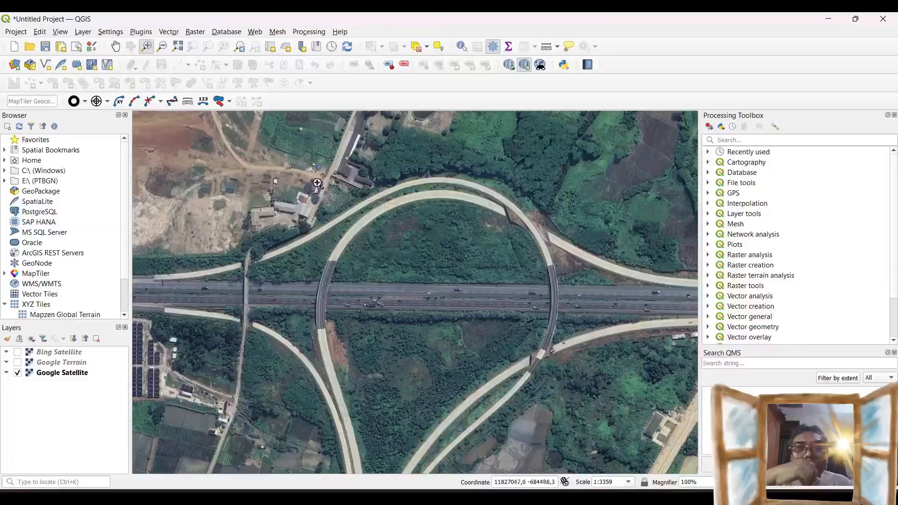
Step: Zoom out to 1:53752 and examine the Google Satellite imagery along the highway south of the interchange and the area west of it
left_click(164, 47)
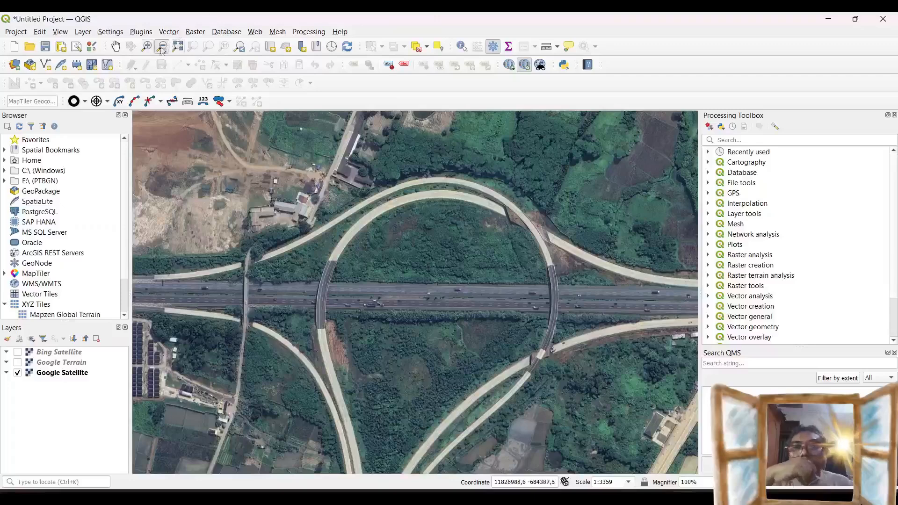
left_click(431, 323)
left_click(431, 329)
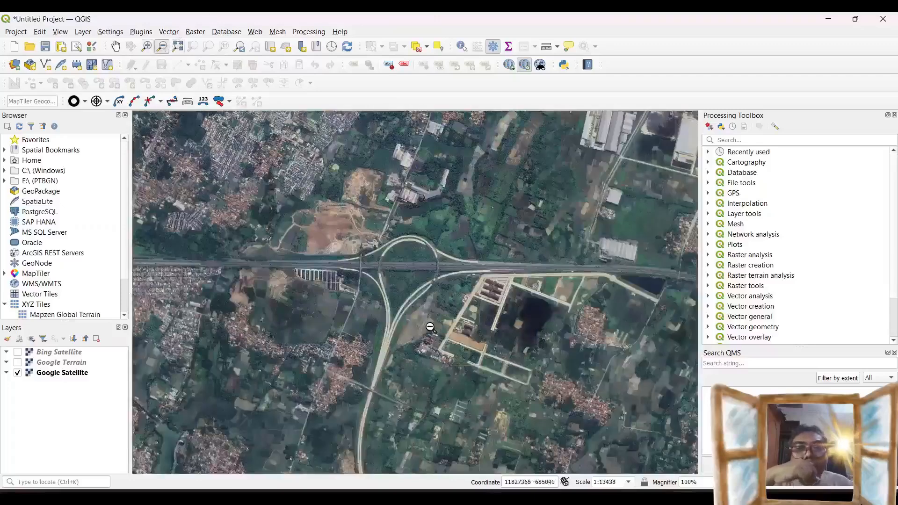
left_click(426, 324)
left_click(425, 325)
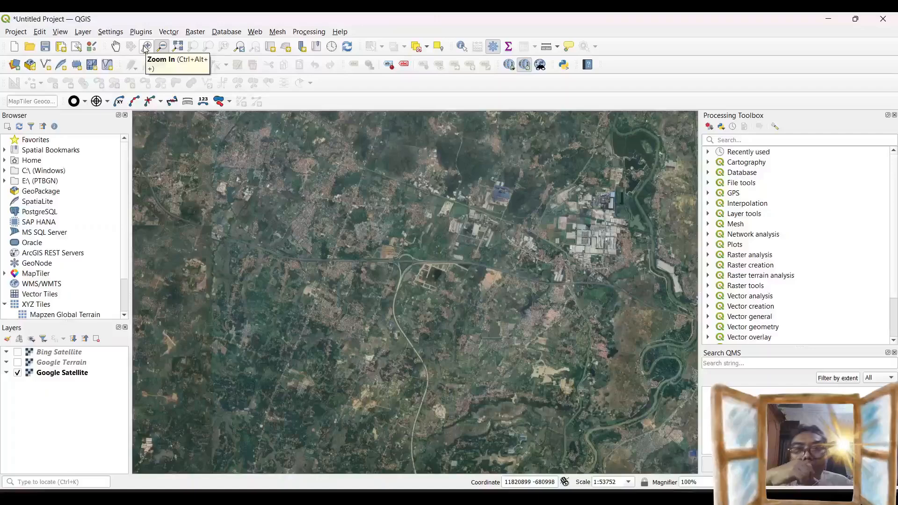
left_click(162, 47)
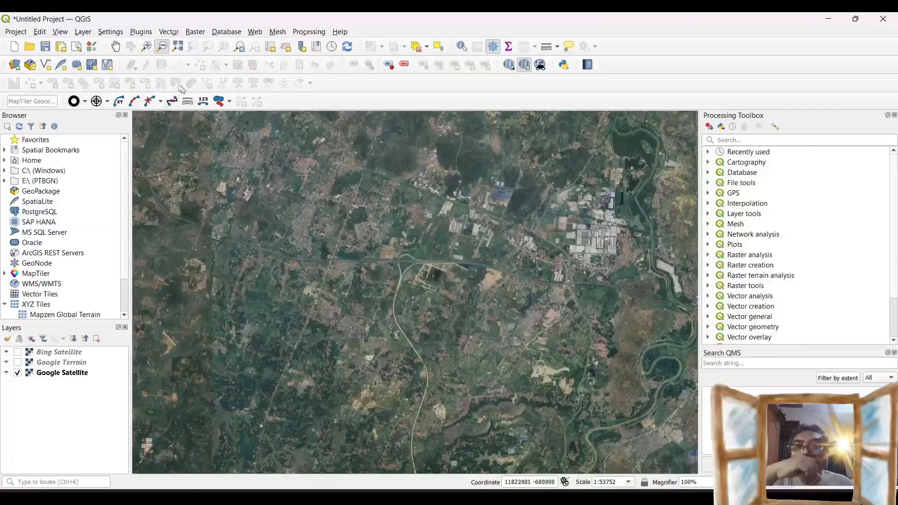
left_click(116, 46)
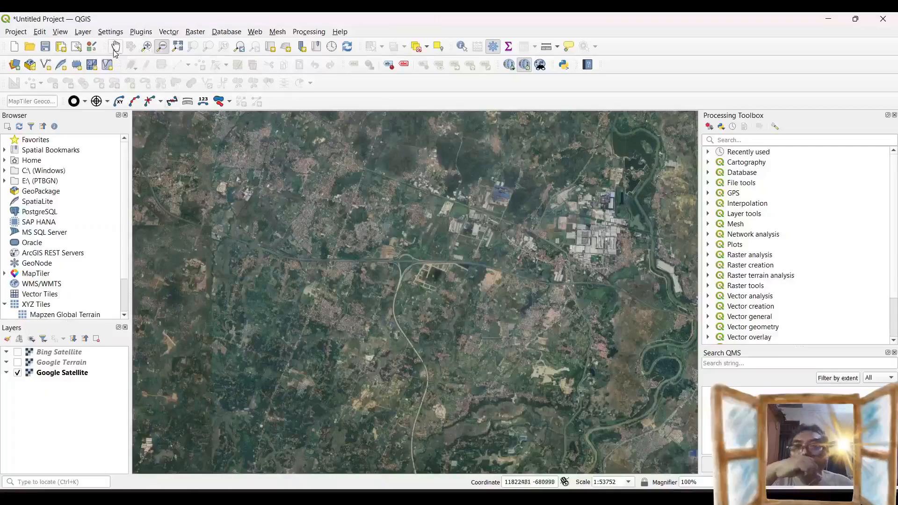
left_click_drag(517, 433, 486, 235)
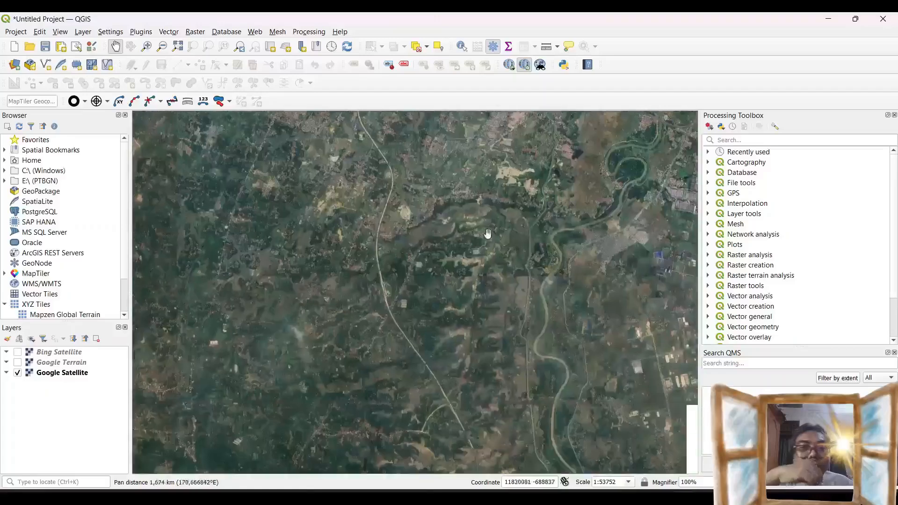
left_click_drag(500, 289, 563, 276)
left_click_drag(423, 262, 484, 262)
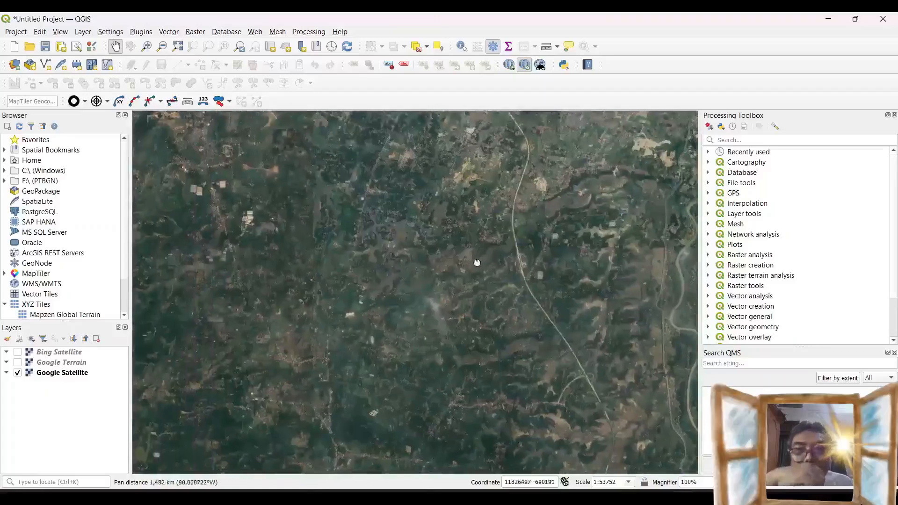
Step: Examine the road junction southwest of the interchange up close, and zoom back out to 1:3837 around it
left_click(144, 47)
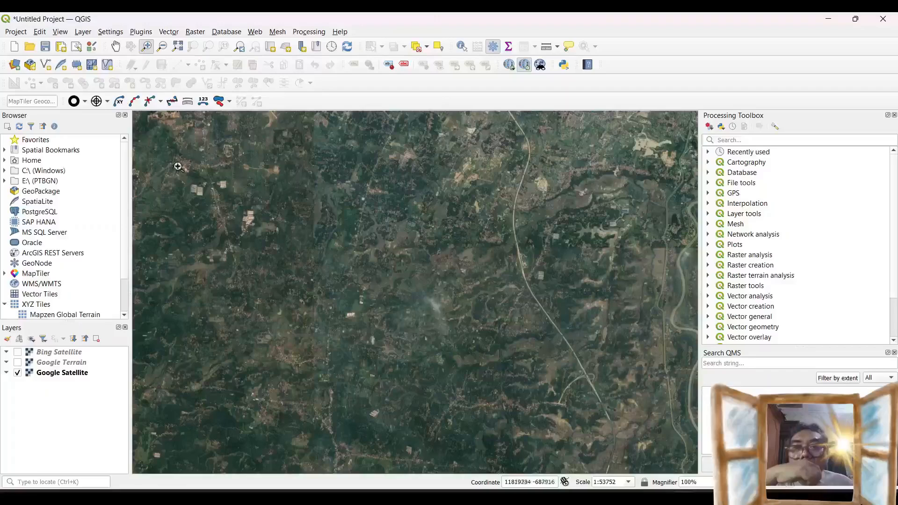
left_click_drag(173, 159, 312, 271)
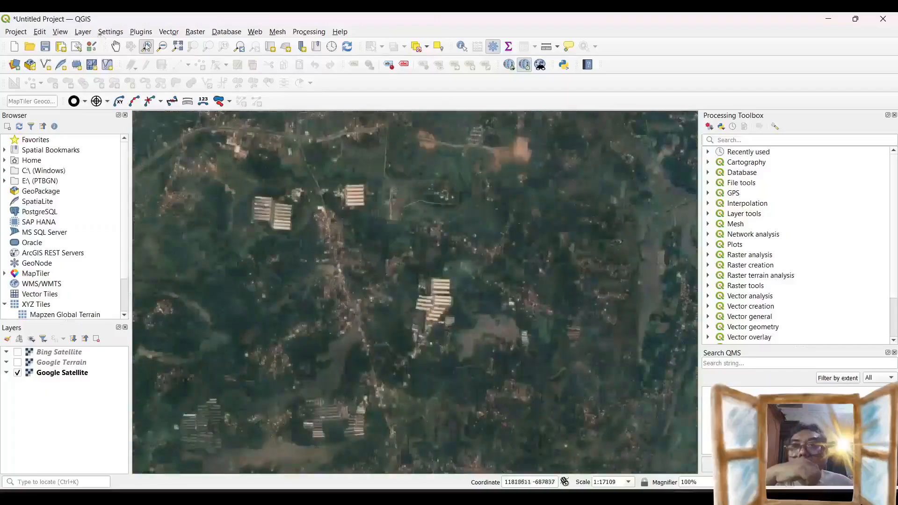
left_click_drag(239, 115, 363, 221)
left_click_drag(259, 132, 491, 251)
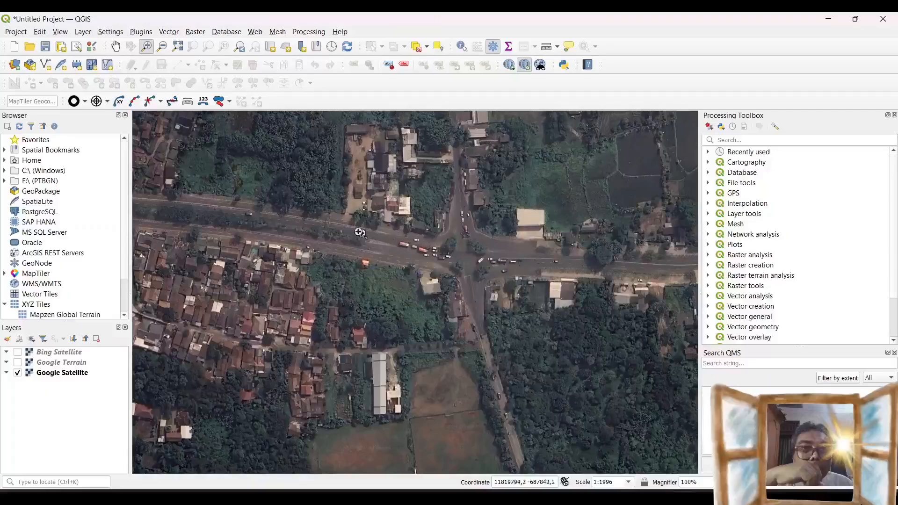
left_click_drag(322, 197, 582, 366)
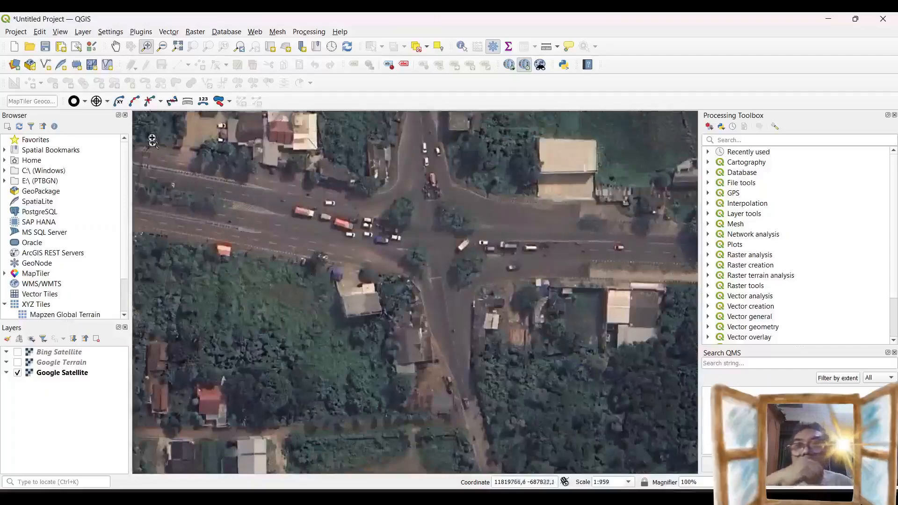
left_click(115, 45)
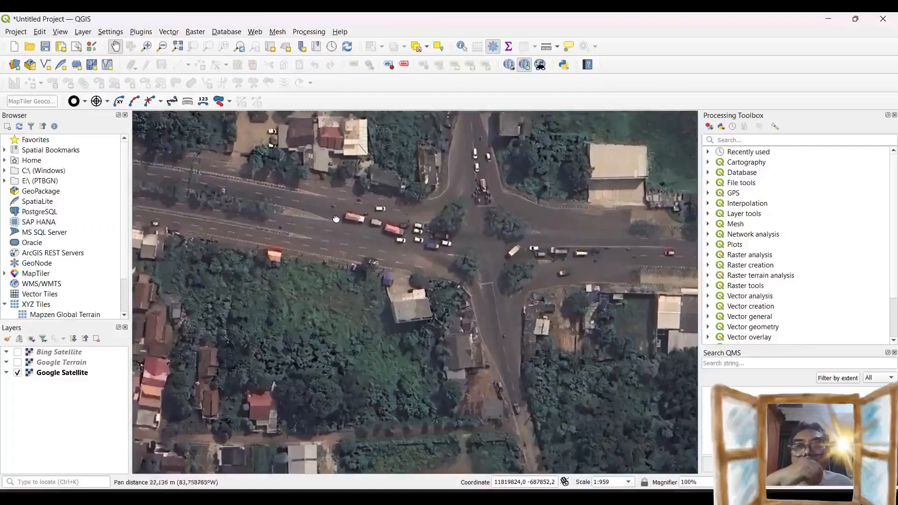
left_click_drag(281, 211, 330, 216)
left_click(162, 46)
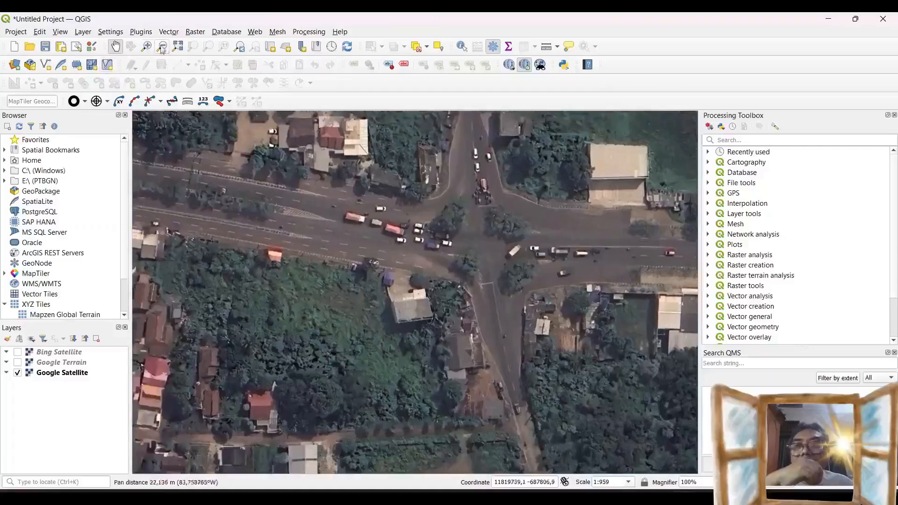
left_click(413, 215)
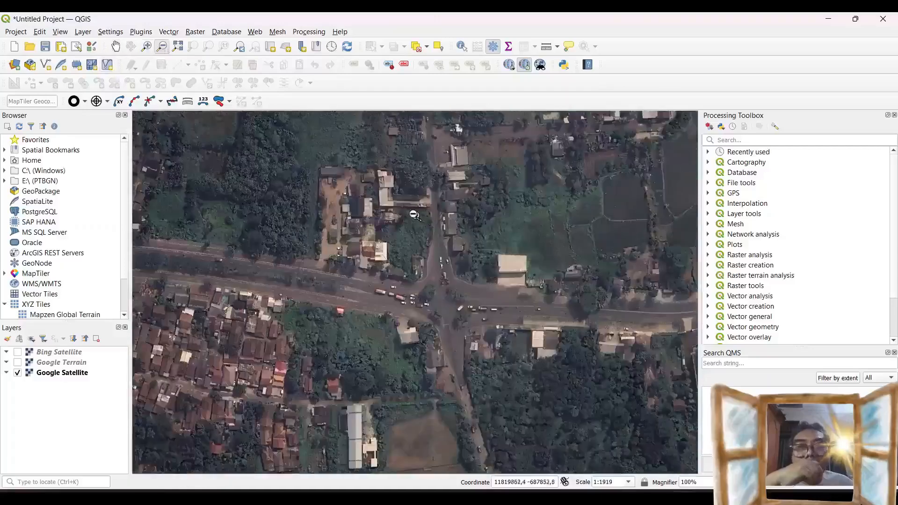
left_click(395, 273)
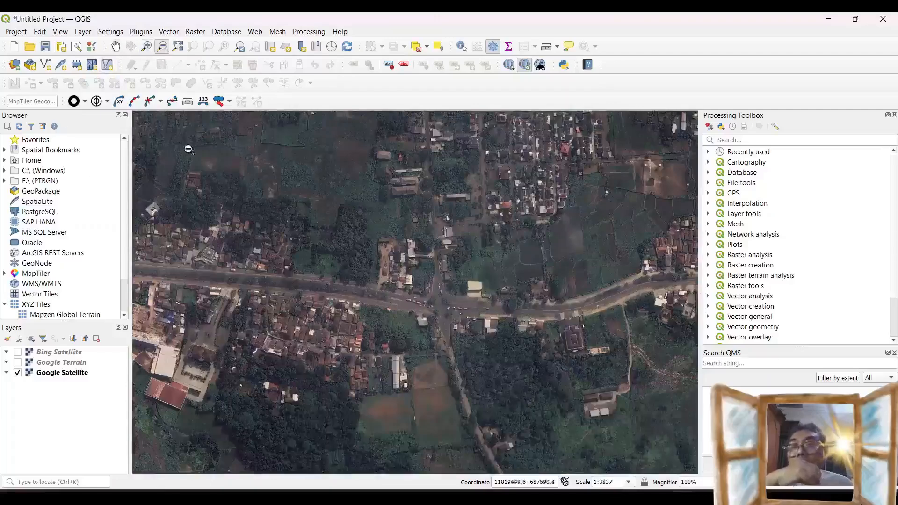
Step: Start a new shapefile layer and set its output file to "coba-1 jalan" as ESRI Shapefile in the LATIHAN QGIS folder
left_click(82, 32)
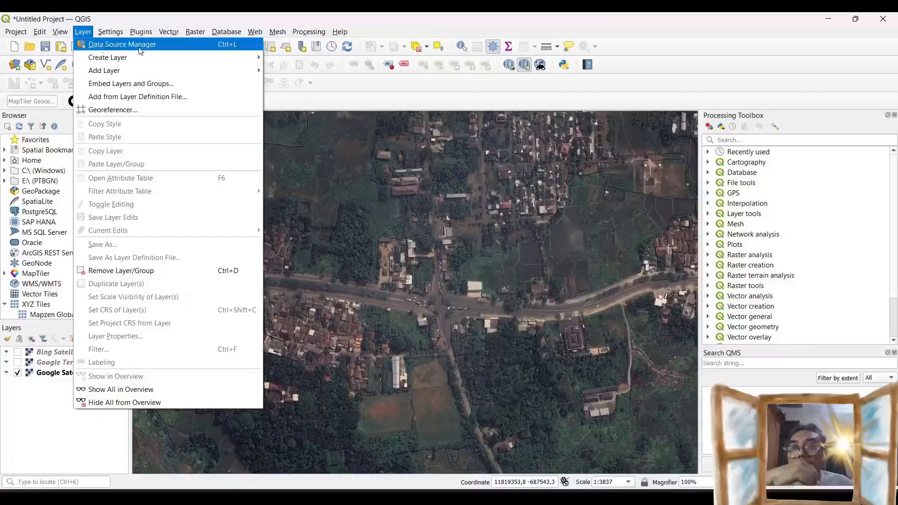
mouse_move(130, 58)
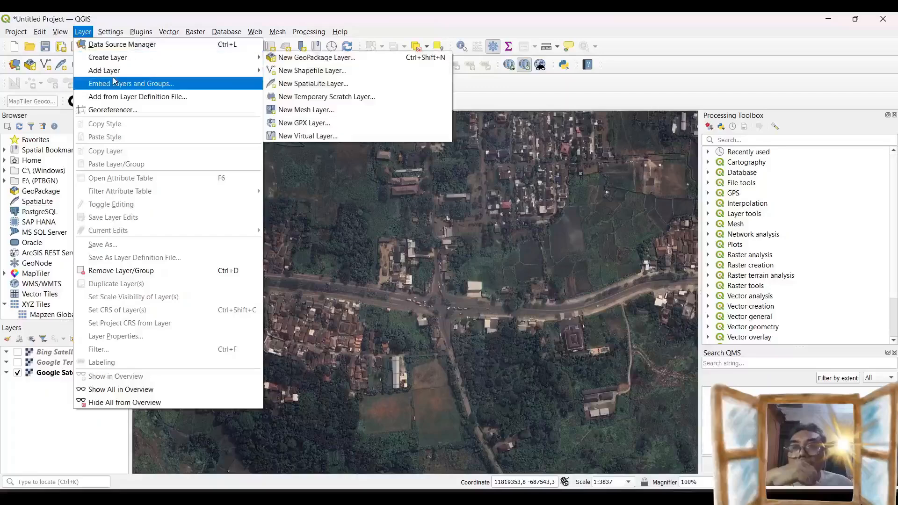
mouse_move(117, 76)
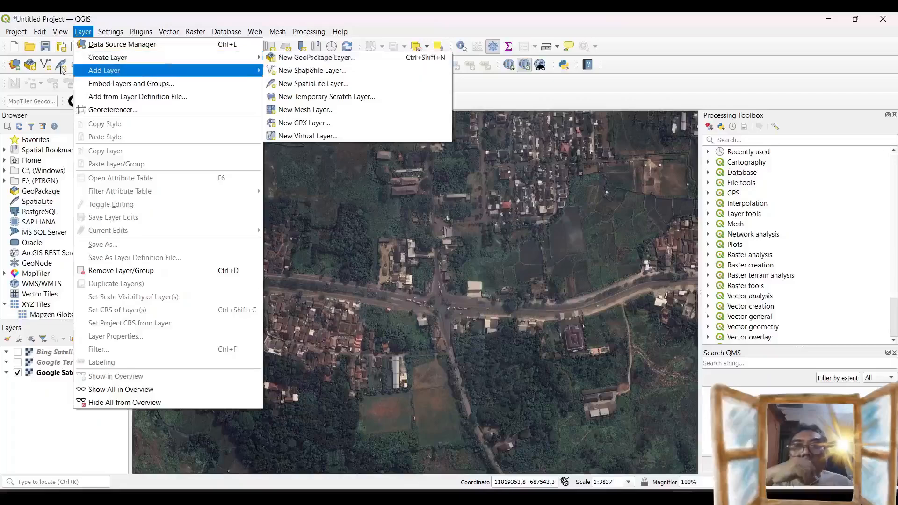
left_click(321, 74)
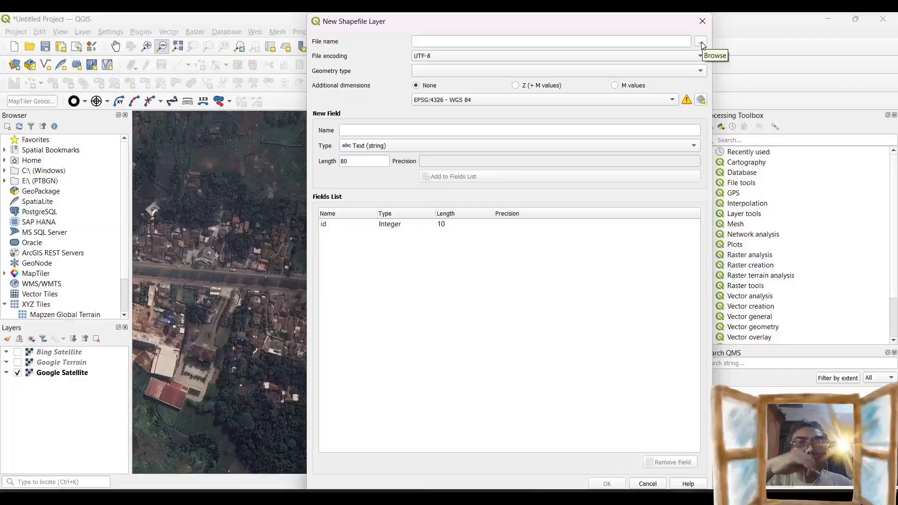
left_click(701, 43)
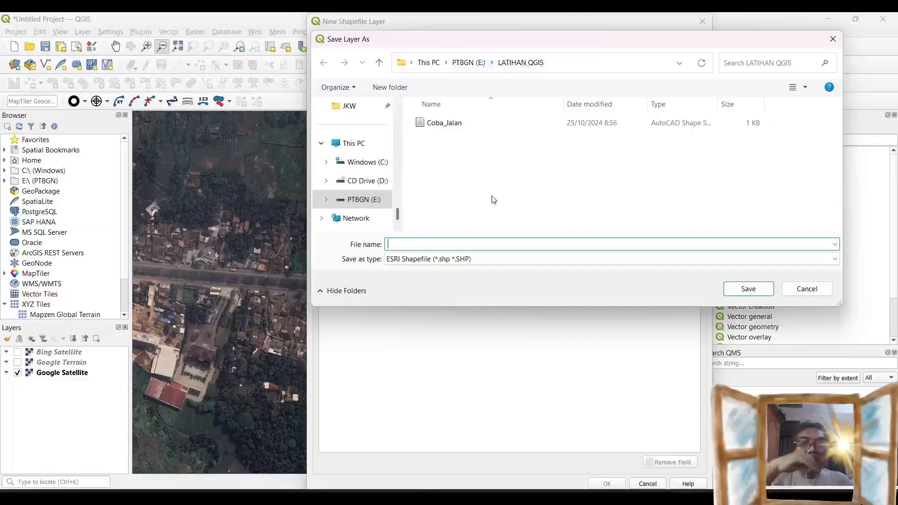
type("cop")
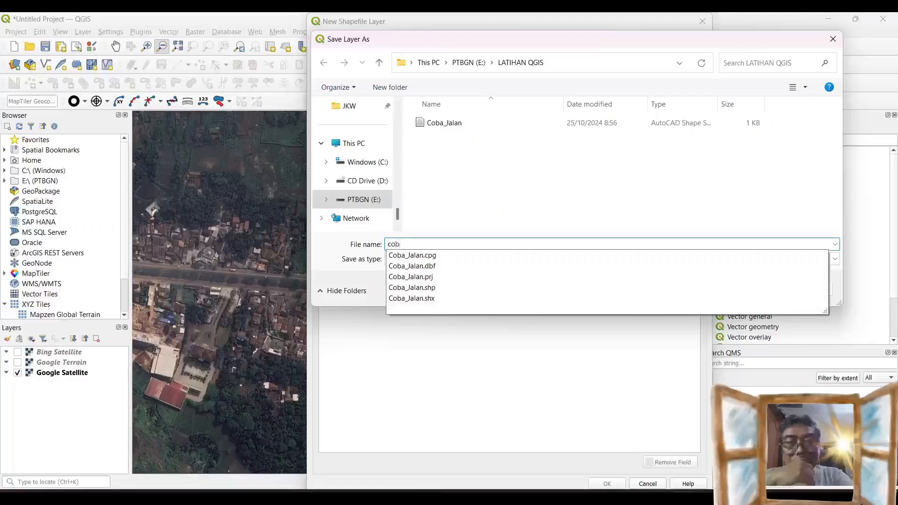
type("a")
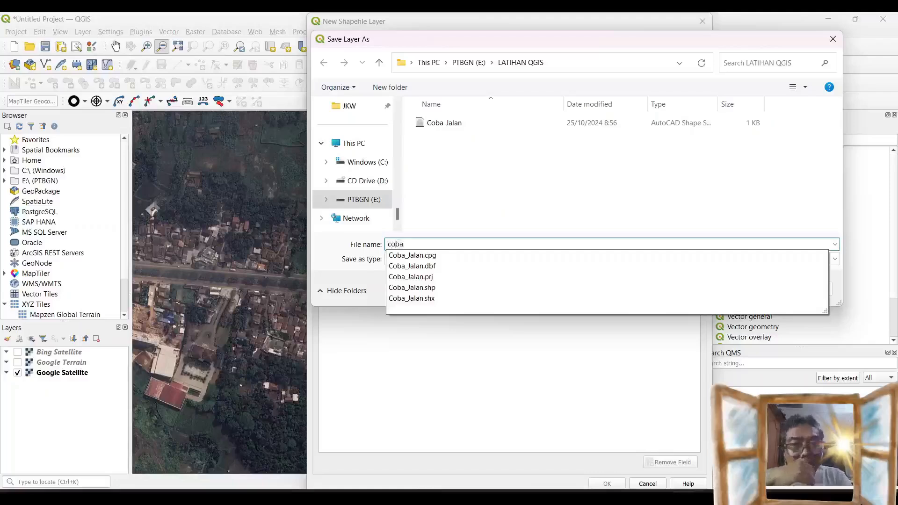
type("-1")
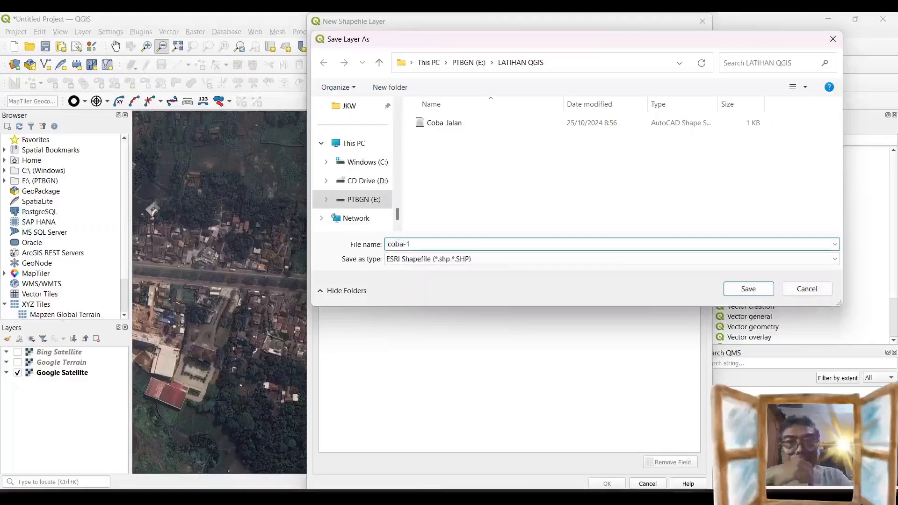
type(" ja")
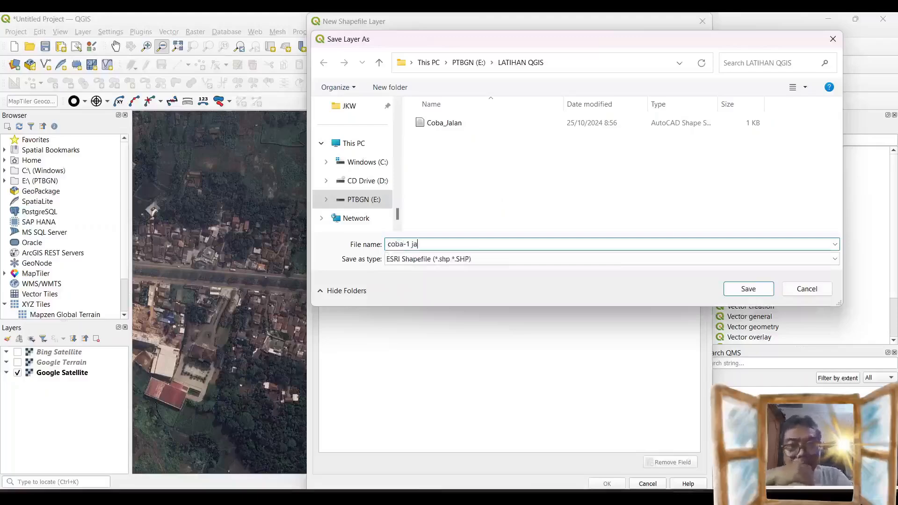
type("lan")
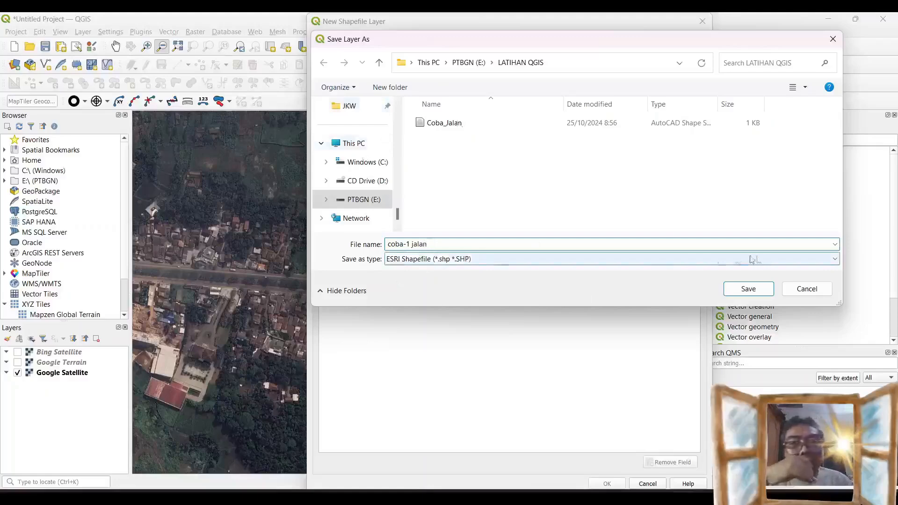
left_click(836, 260)
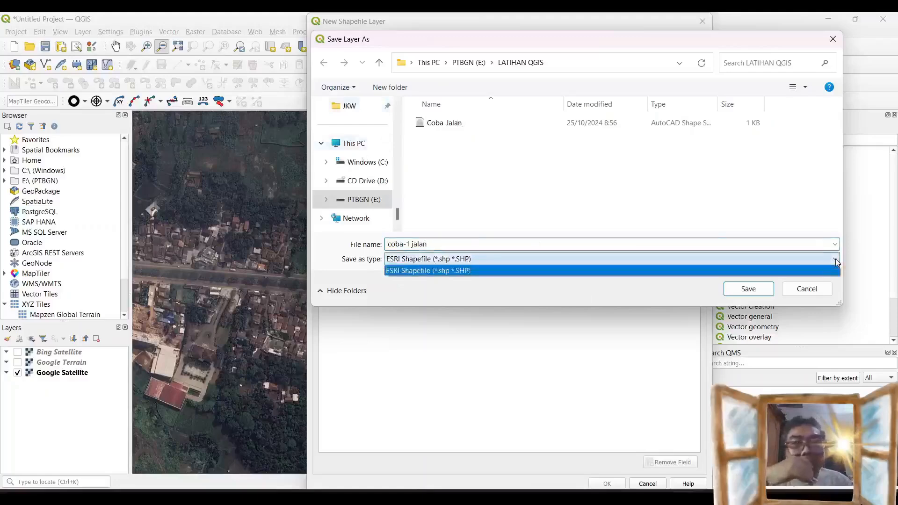
left_click(835, 271)
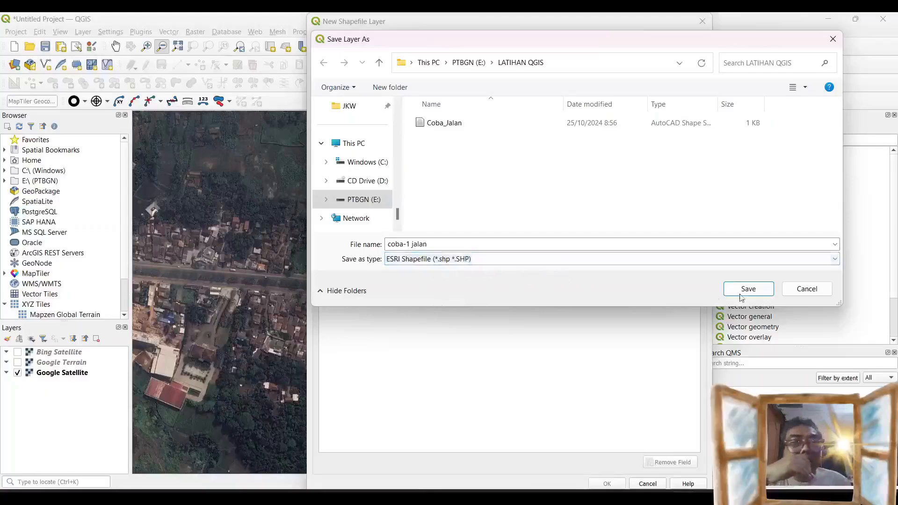
left_click(761, 293)
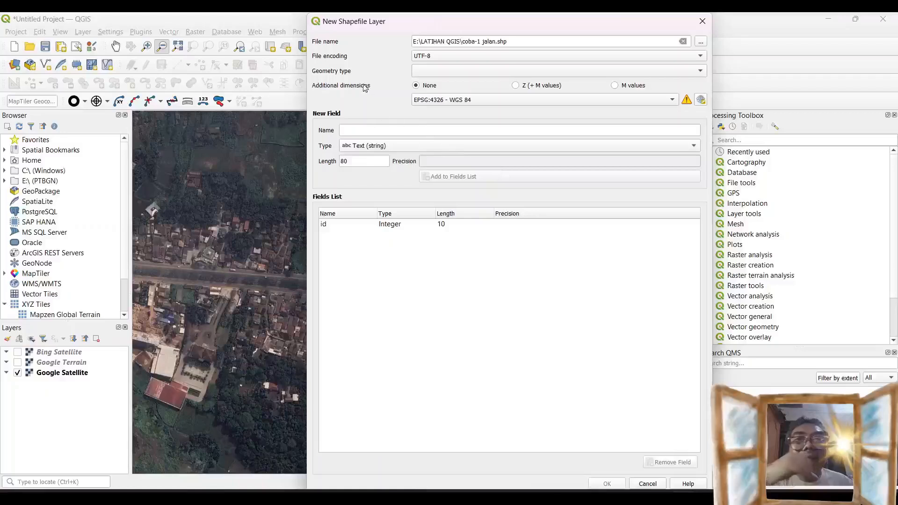
Step: Set the new layer's geometry type to LineString and add a text field named "nama Jalan" with length 80
left_click(705, 74)
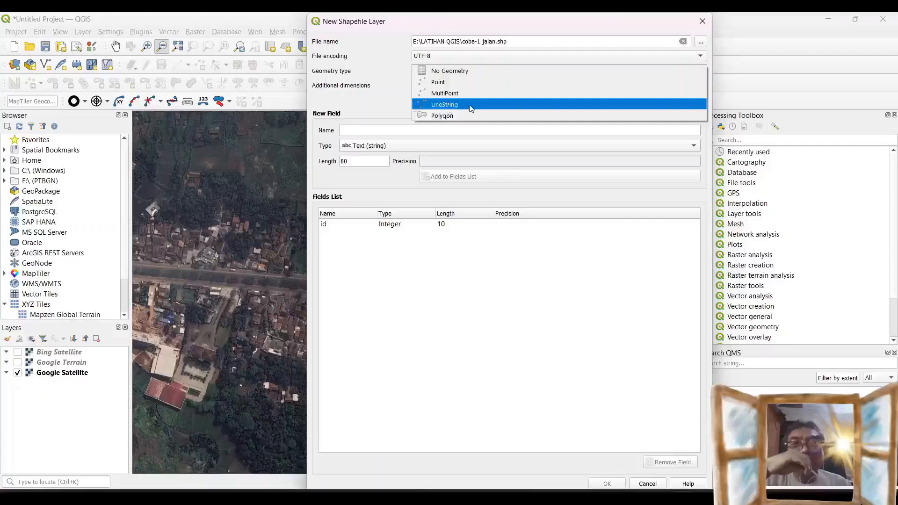
left_click(470, 106)
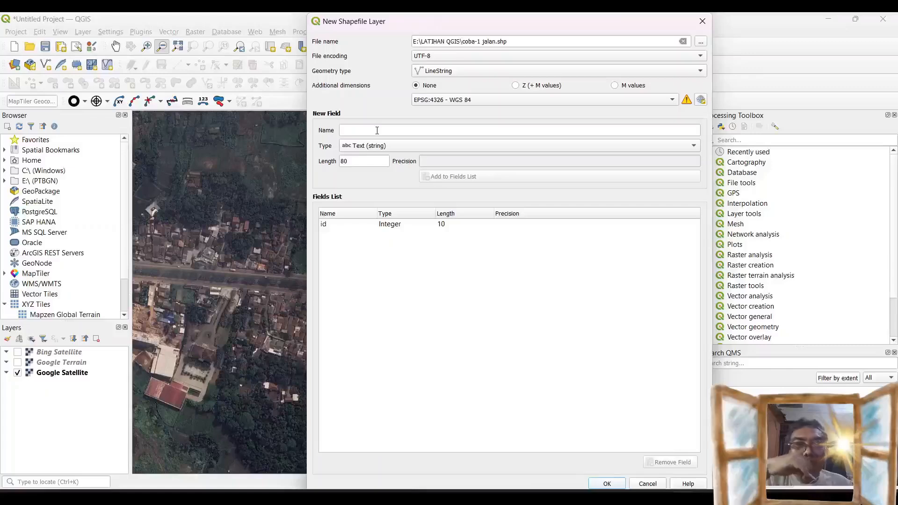
left_click(377, 130)
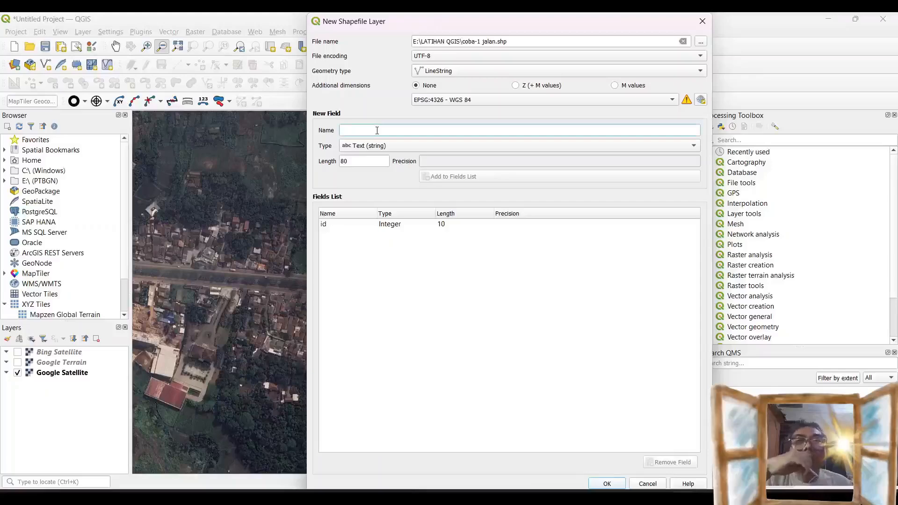
type("na")
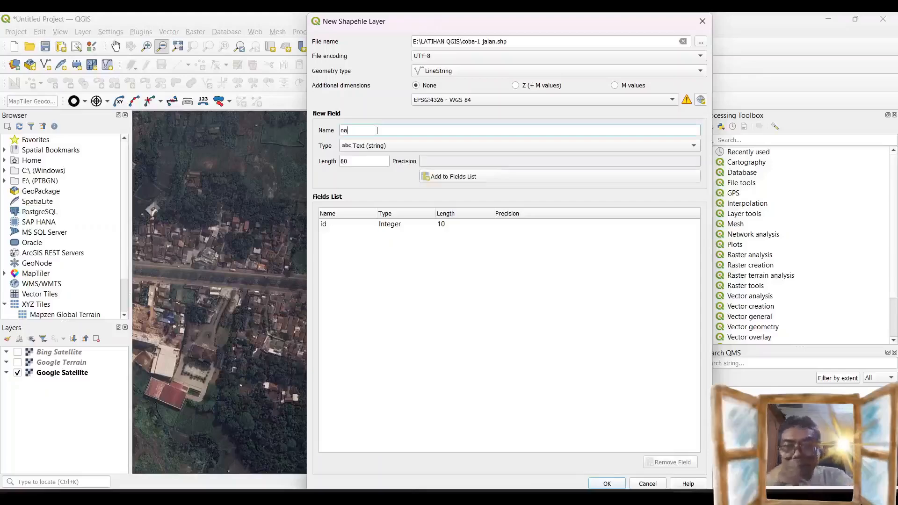
type("ma Jalan")
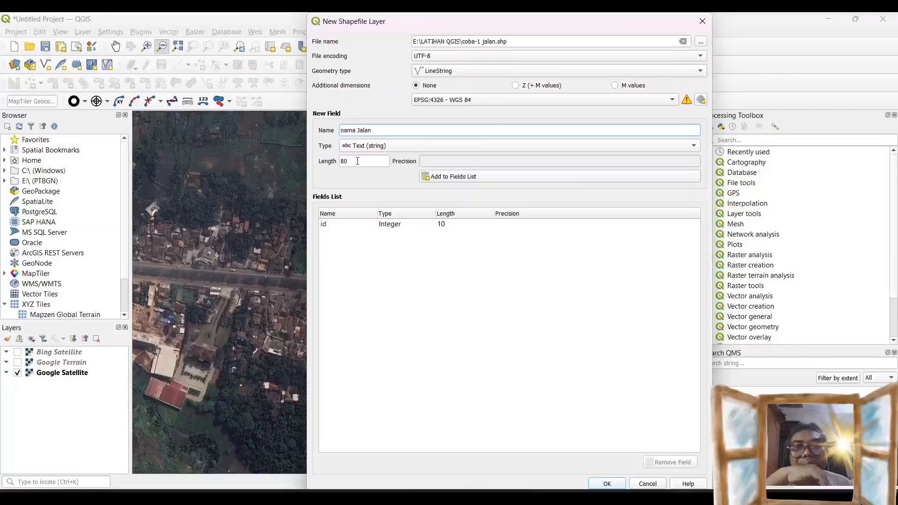
left_click(448, 177)
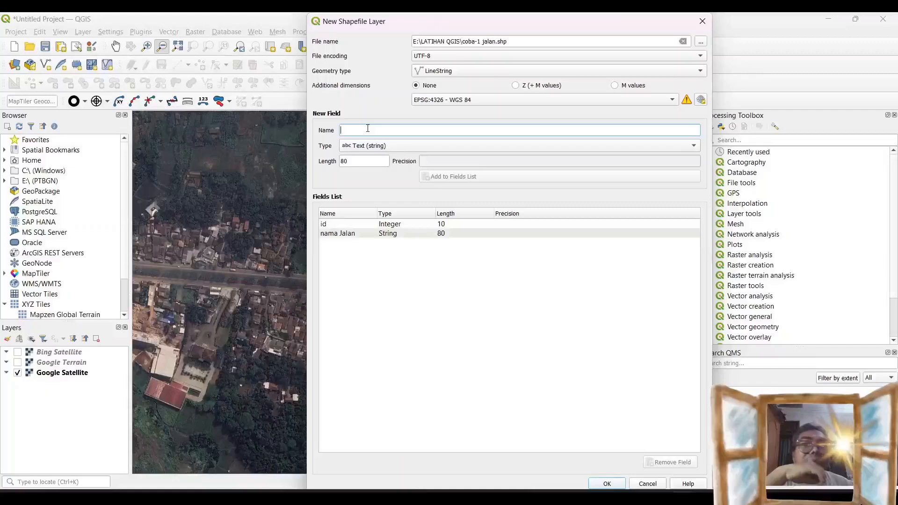
Step: Add a text field named "kelas" with length 50 to the new shapefile's fields
type("ke")
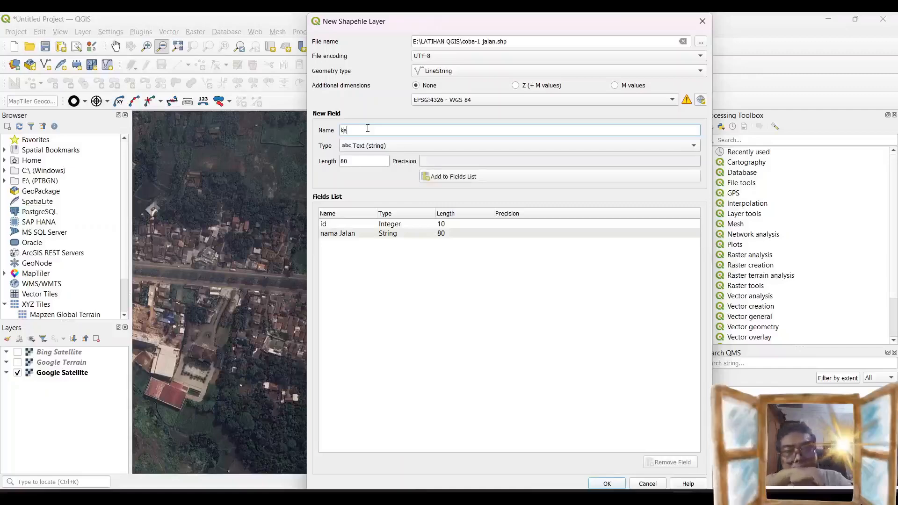
type("las")
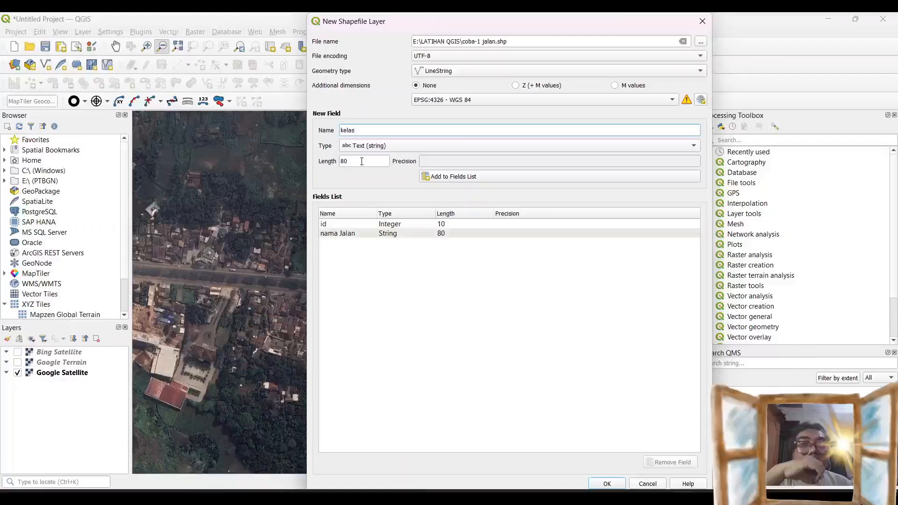
left_click_drag(361, 160, 343, 161)
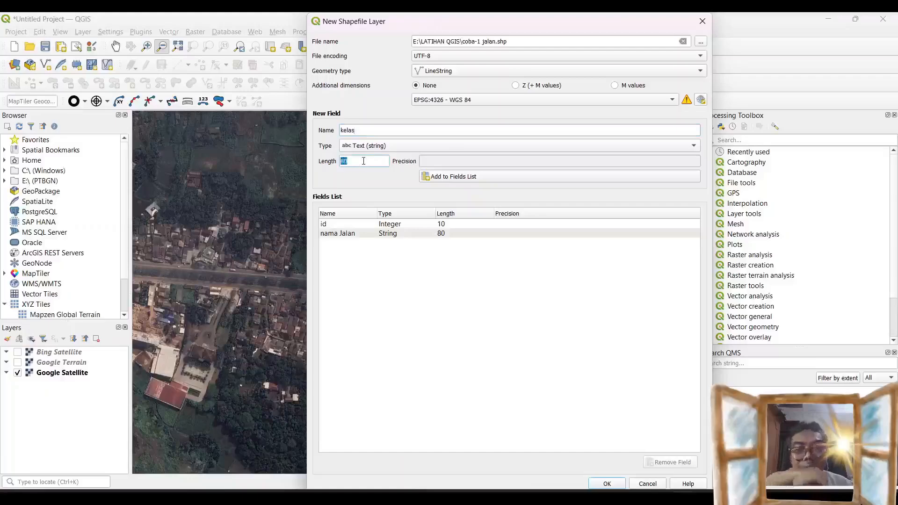
type("5")
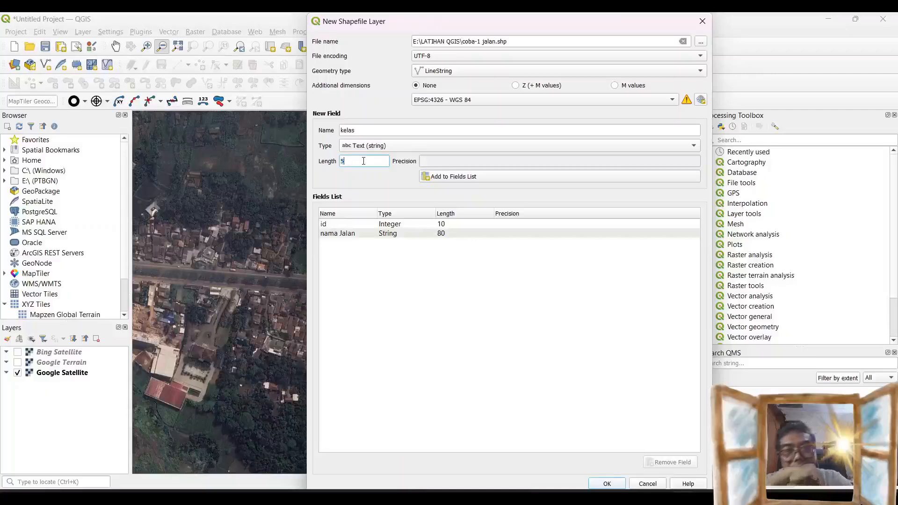
type("0")
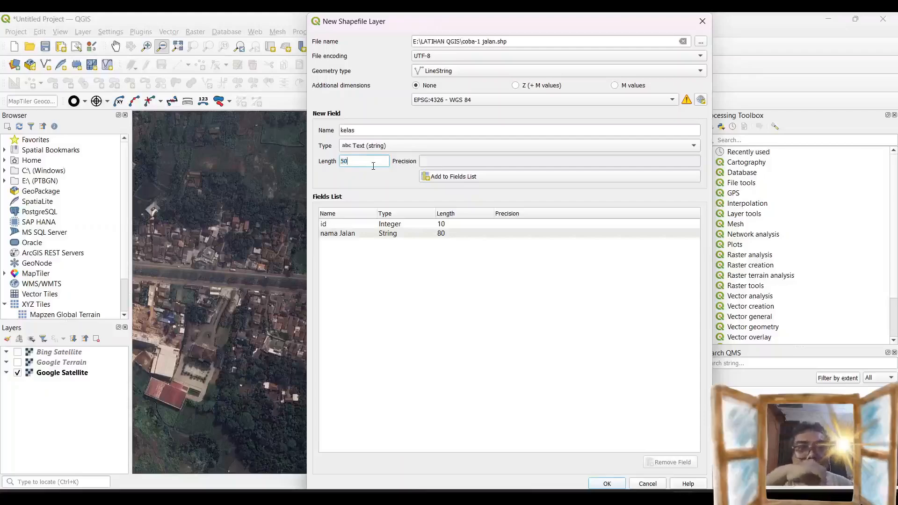
left_click(452, 178)
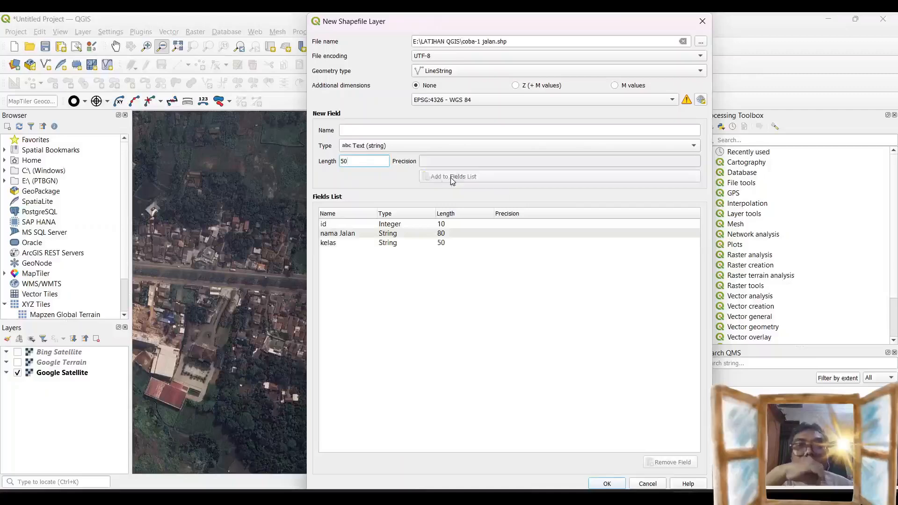
Step: Add a decimal field named "lebar" with length 6 and precision 2 to the new shapefile's fields
left_click(363, 125)
type("le")
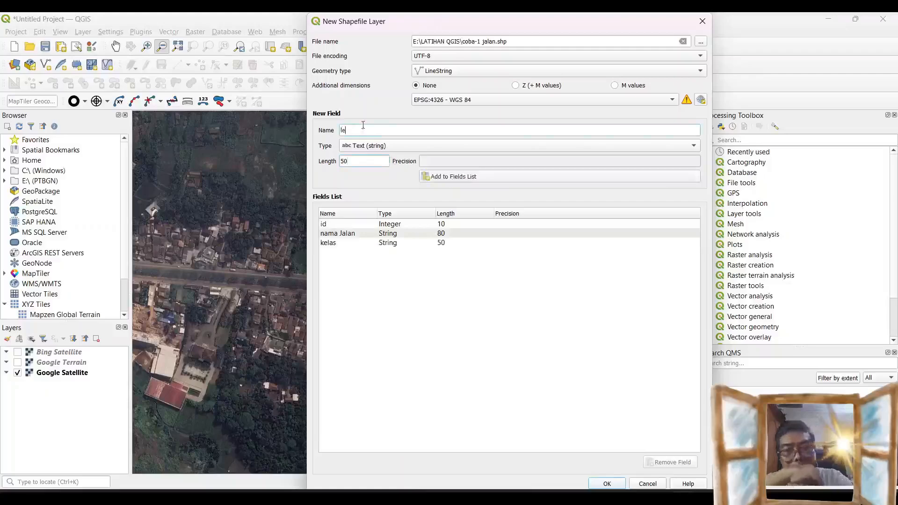
type("bar")
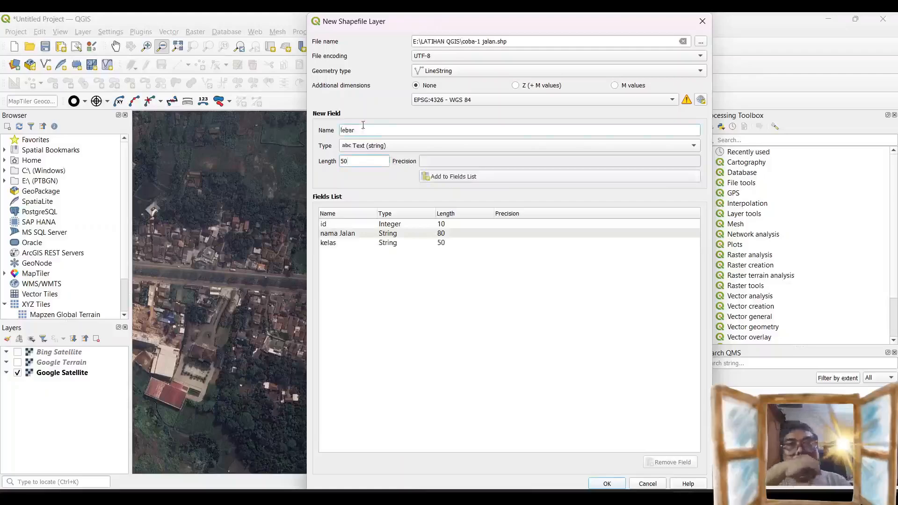
left_click(363, 125)
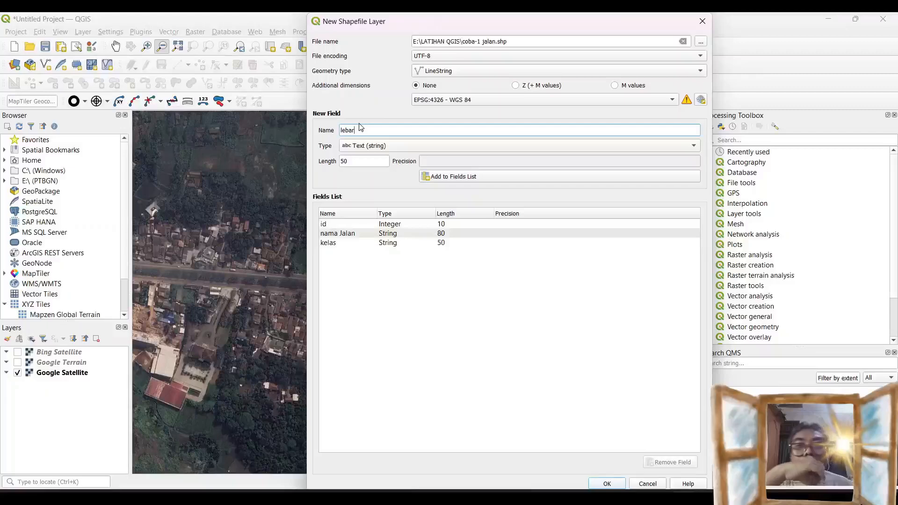
left_click(401, 149)
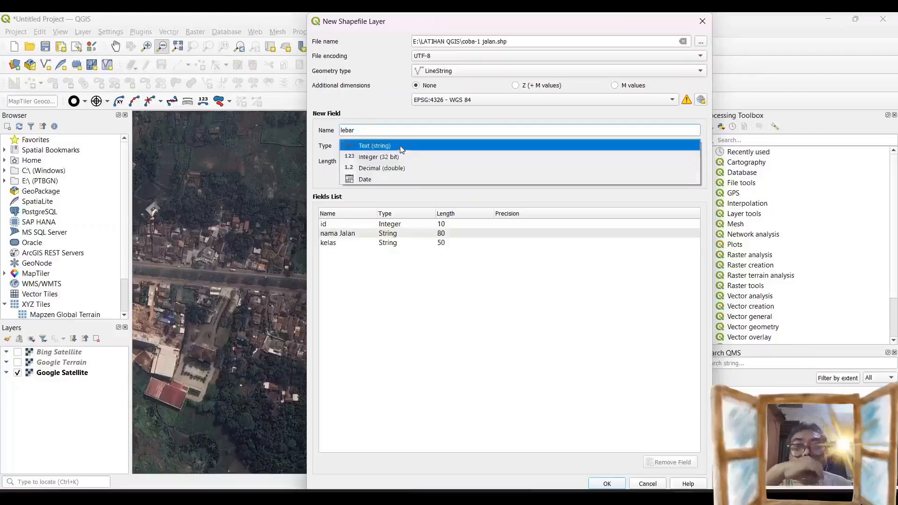
left_click(398, 167)
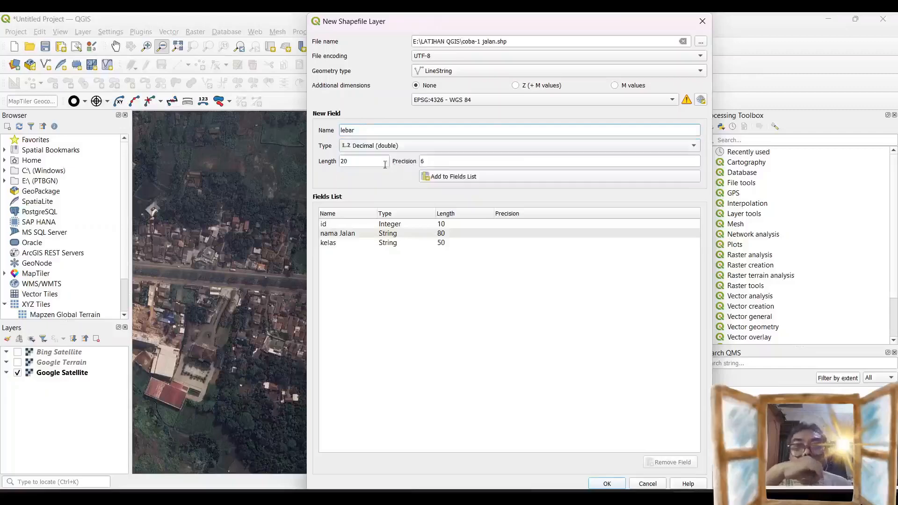
left_click(355, 159)
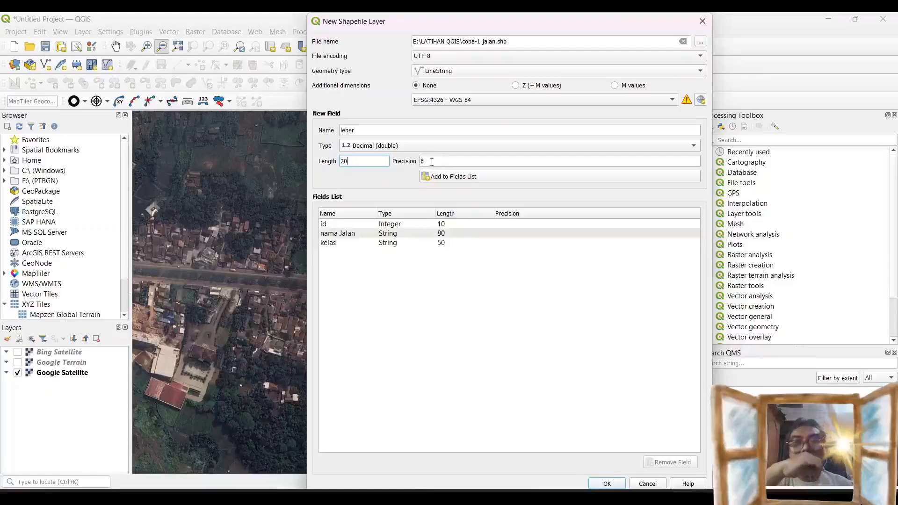
key("Tab")
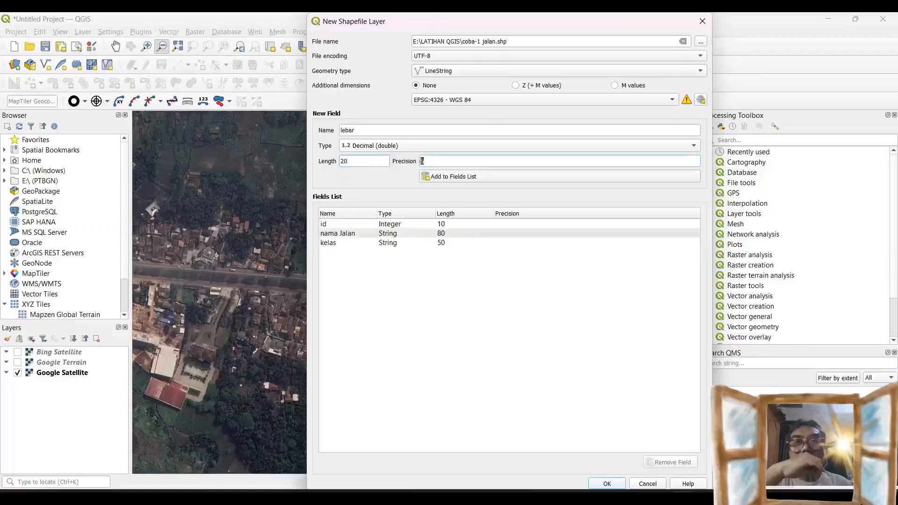
type("2")
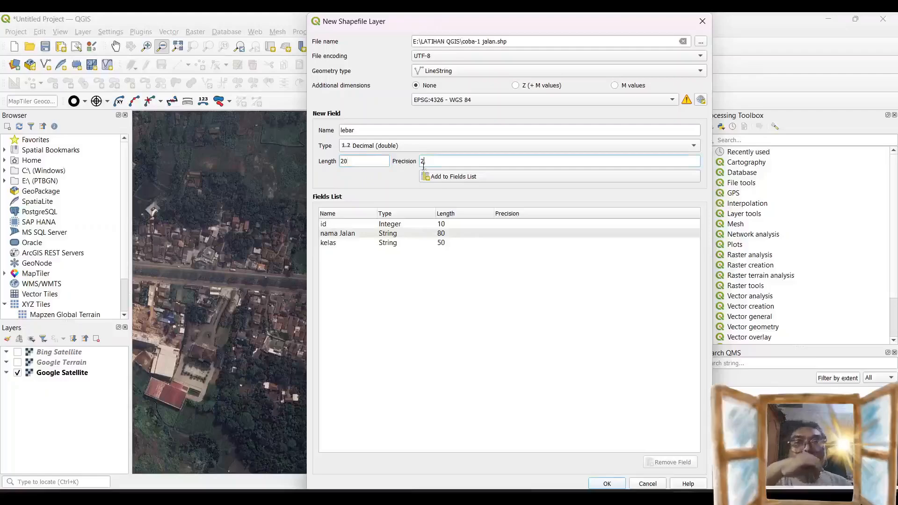
double_click(341, 161)
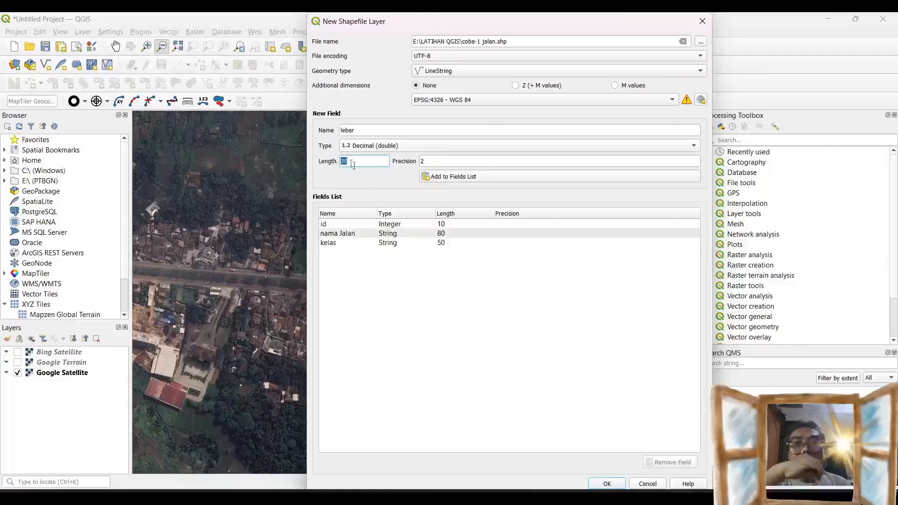
type("6")
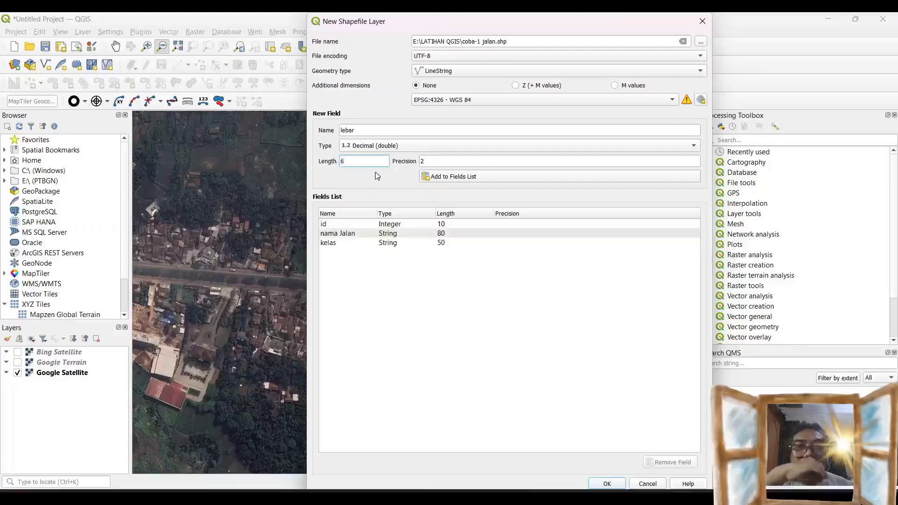
left_click(453, 180)
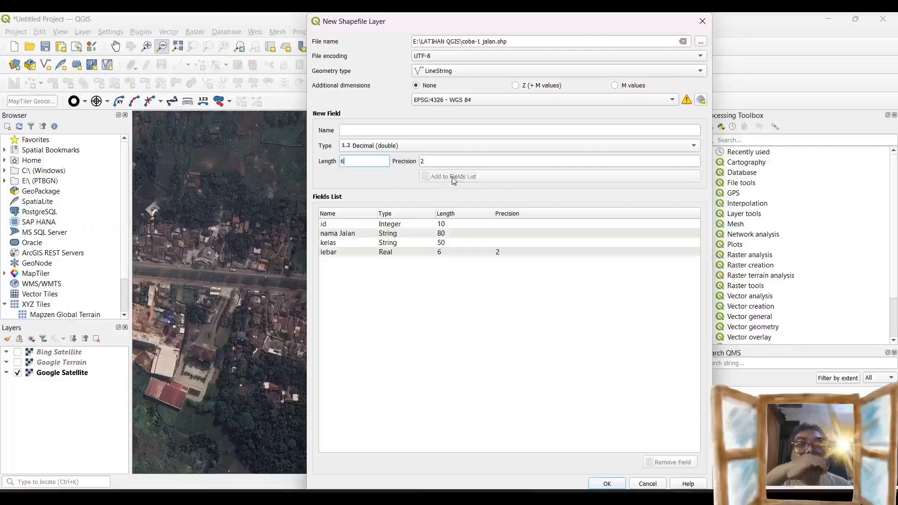